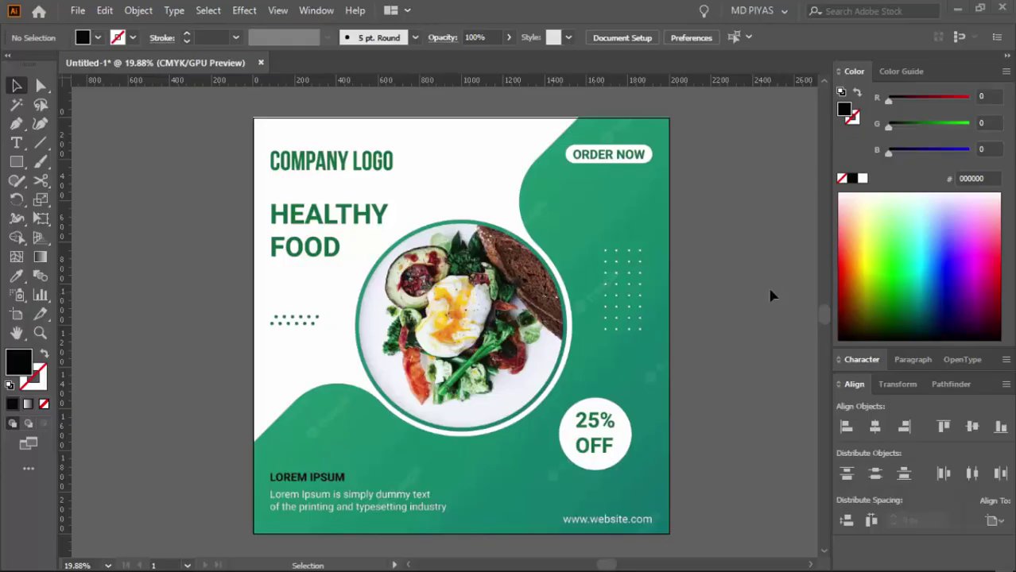
Step: Create a new 2000 x 2000 px document named SM Project 29 with one artboard
key("ctrl+space")
left_click_drag(295, 157, 562, 311)
left_click_drag(674, 292, 599, 353)
left_click(77, 10)
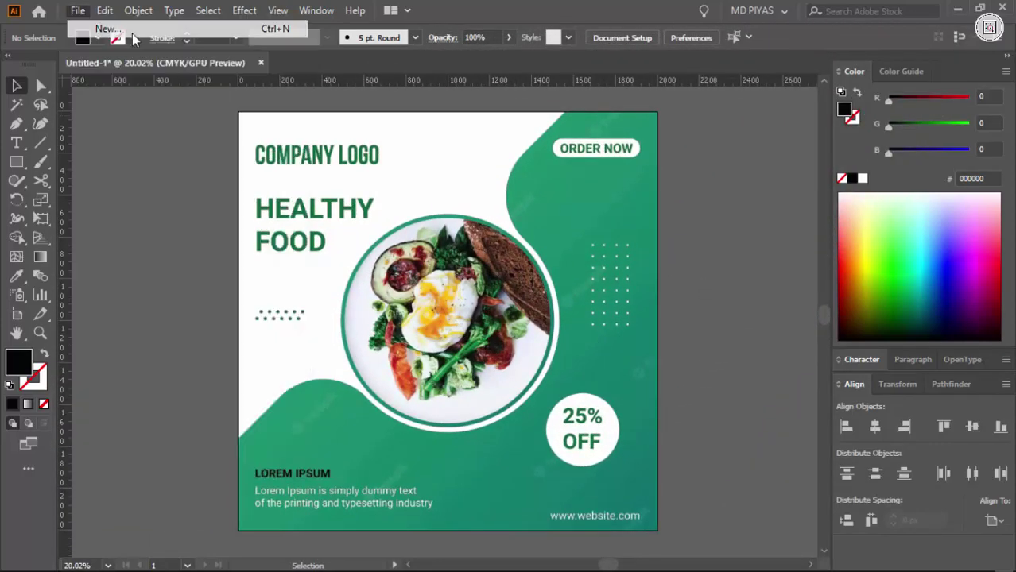
left_click(127, 29)
type("SM Project 29")
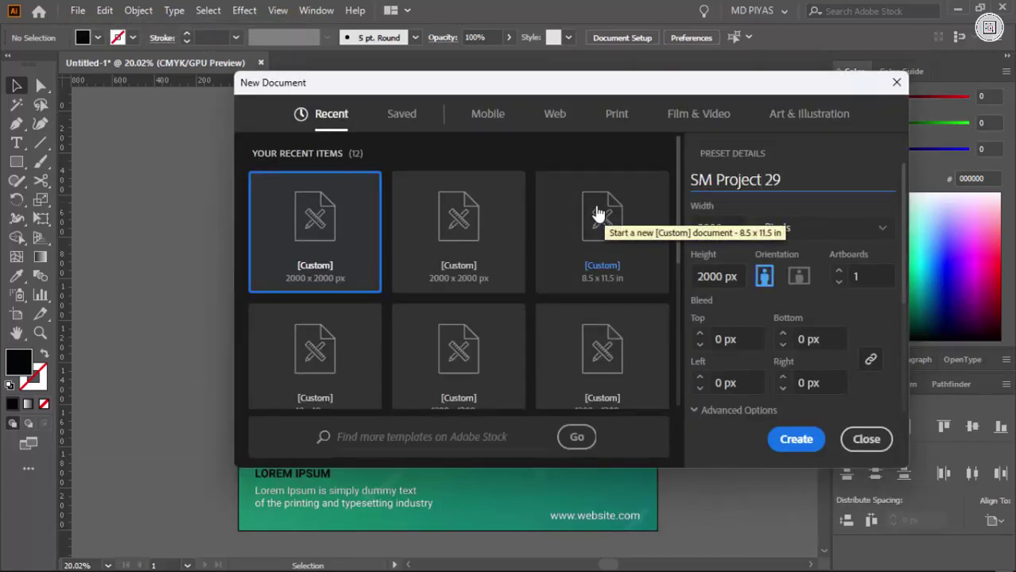
left_click(725, 409)
scroll(737, 364, "down", 3)
left_click(796, 439)
Step: Create a rectangle the size of the artboard and centre it horizontally and vertically on the artboard
key("ctrl+space")
left_click(481, 365)
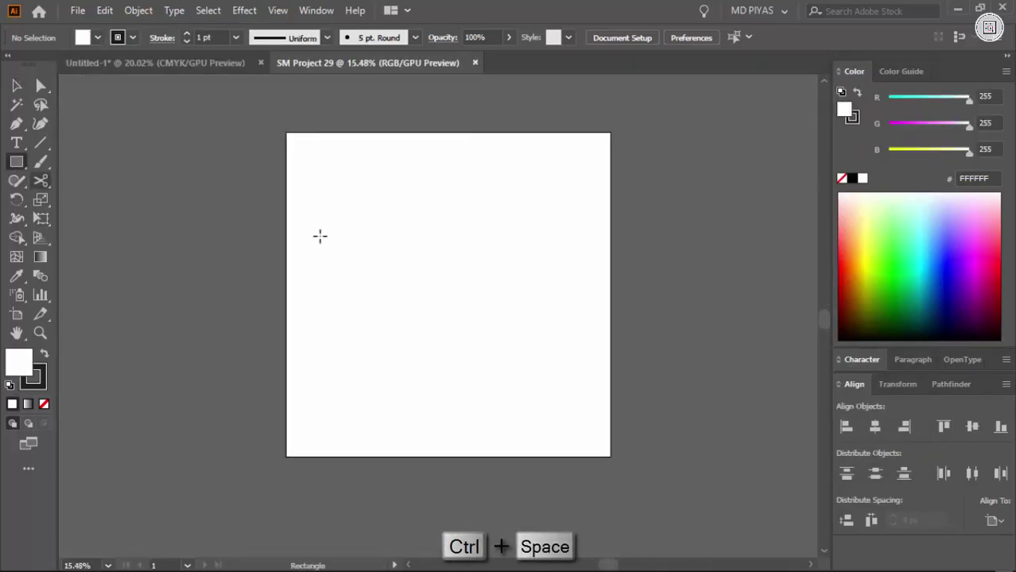
left_click(491, 270)
left_click(481, 307)
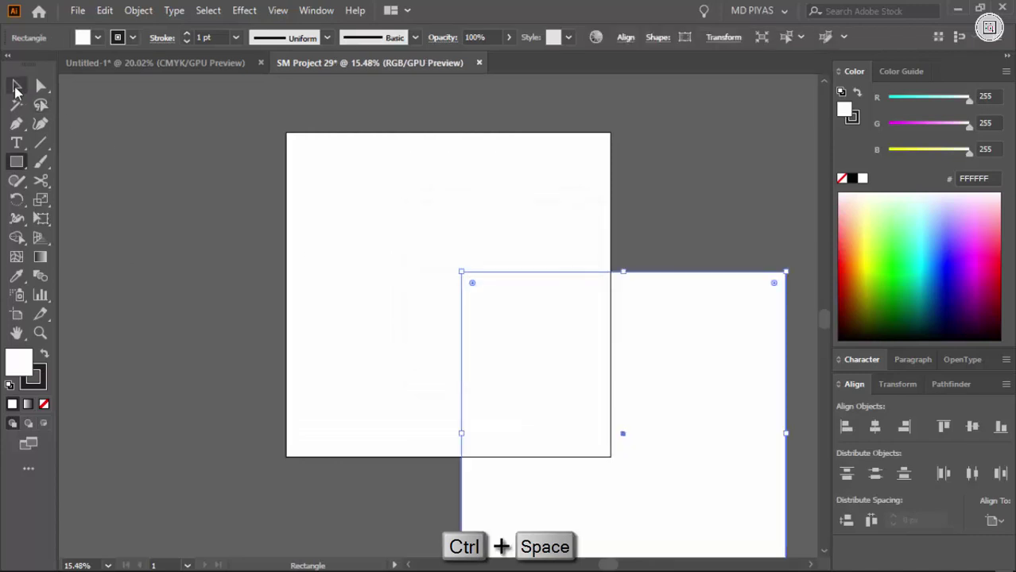
left_click(874, 430)
left_click(971, 427)
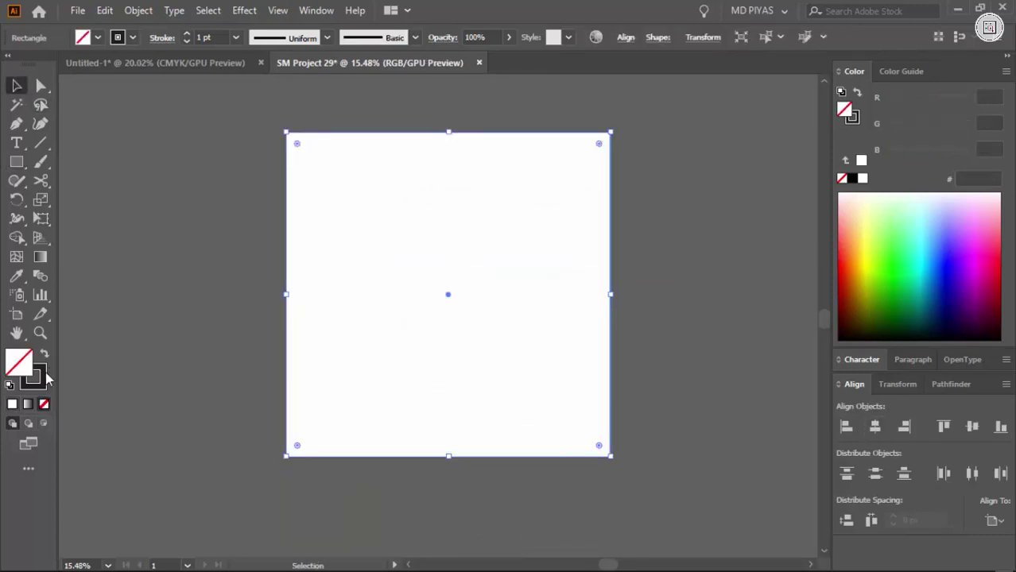
Step: Give the rectangle a black stroke without fill and offset its path by -100 px with miter joins
left_click(854, 180)
left_click(708, 172)
left_click_drag(708, 171, 403, 275)
left_click(142, 12)
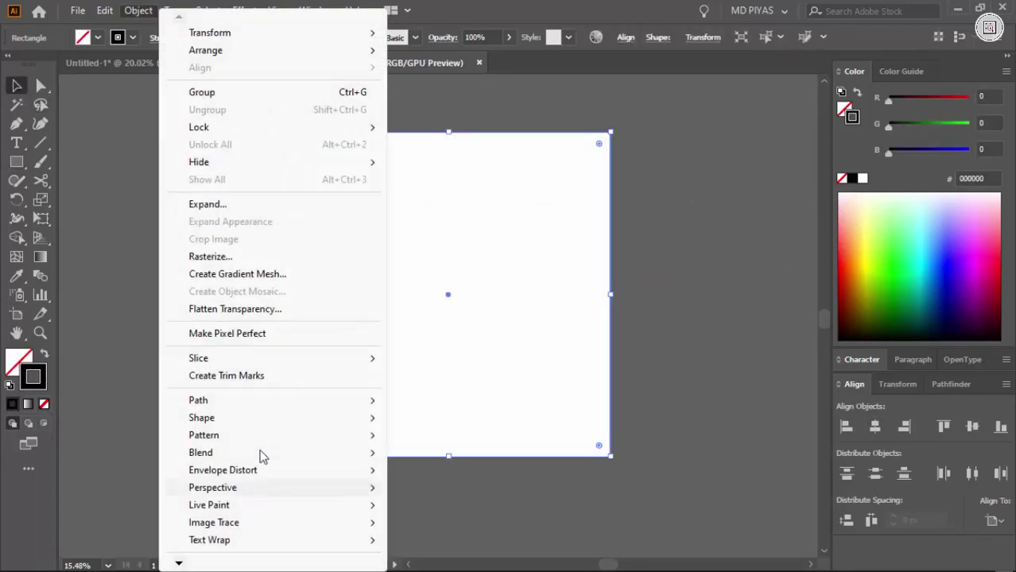
mouse_move(275, 400)
left_click(438, 257)
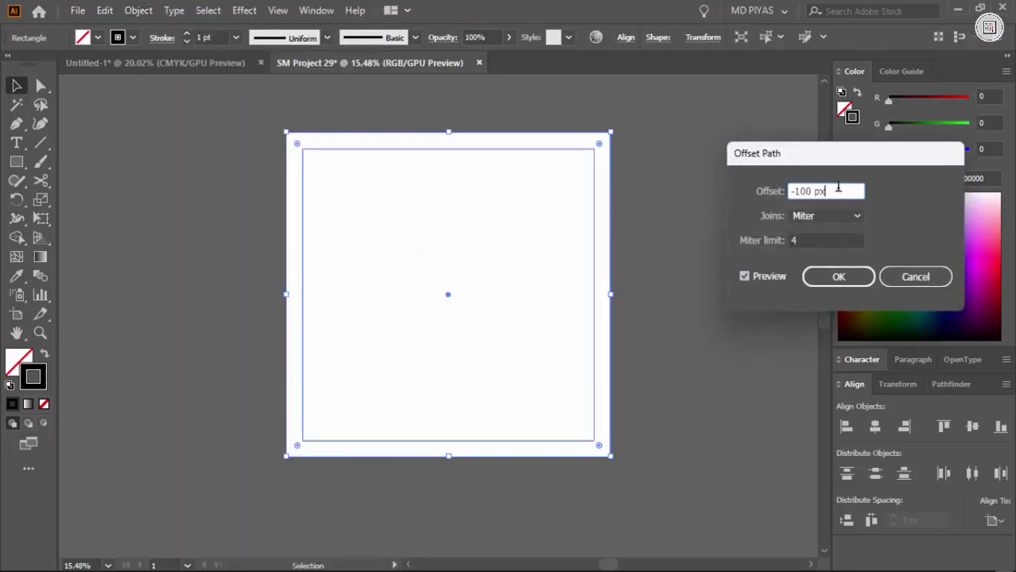
key("Return")
Step: Delete the outer rectangle and convert the inset rectangle into a margin guide
left_click(661, 237)
left_click(611, 227)
key("Delete")
left_click_drag(636, 213, 544, 297)
right_click(544, 297)
left_click(605, 450)
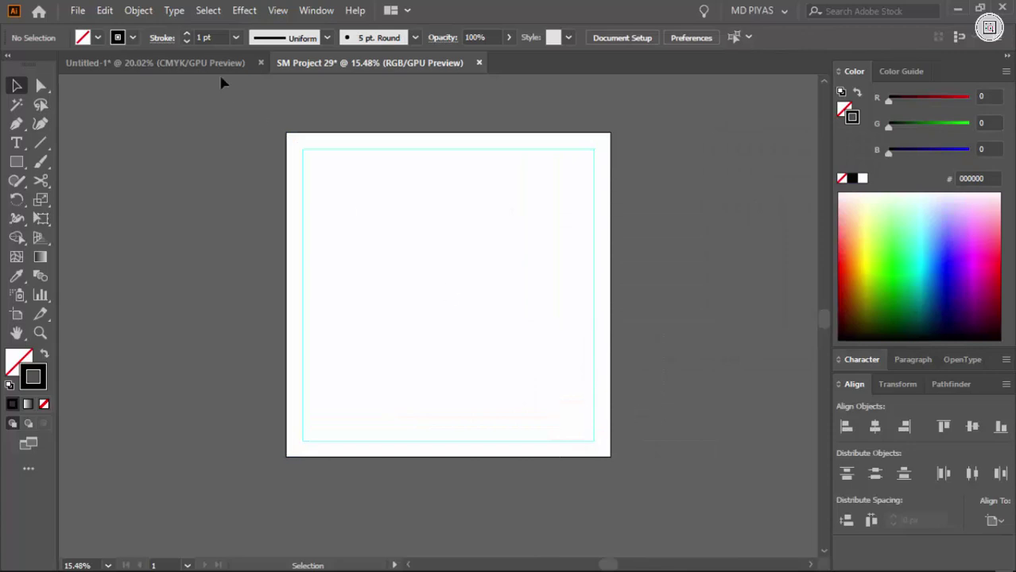
Step: Copy the reference design from Untitled-1 into SM Project 29, centre it on the artboard and lock it
left_click(217, 65)
left_click_drag(488, 131, 450, 271)
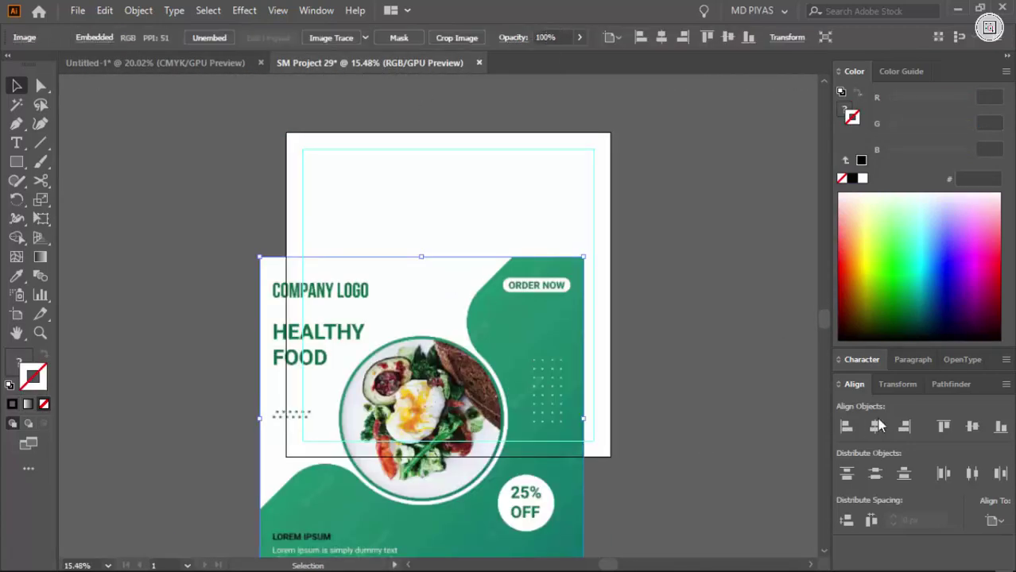
left_click(875, 427)
left_click(972, 427)
left_click(624, 398)
left_click(544, 346)
key("ctrl+2")
Step: Draw a circle without fill around the plate photo and set its black stroke to 13 pt
left_click_drag(502, 354, 502, 211)
left_click_drag(580, 286, 508, 263)
left_click_drag(580, 237, 558, 275)
mouse_move(515, 329)
left_mouse_down()
mouse_move(535, 329)
mouse_move(516, 337)
mouse_move(604, 350)
mouse_move(611, 420)
left_mouse_up()
right_click(19, 162)
left_click(68, 198)
left_click(212, 38)
left_click(267, 231)
left_click_drag(533, 310, 588, 310)
left_click(522, 282)
left_click_drag(522, 245, 538, 250)
mouse_move(535, 251)
left_mouse_down()
mouse_move(460, 261)
mouse_move(497, 226)
mouse_move(483, 266)
left_mouse_up()
scroll(215, 38, "up", 9)
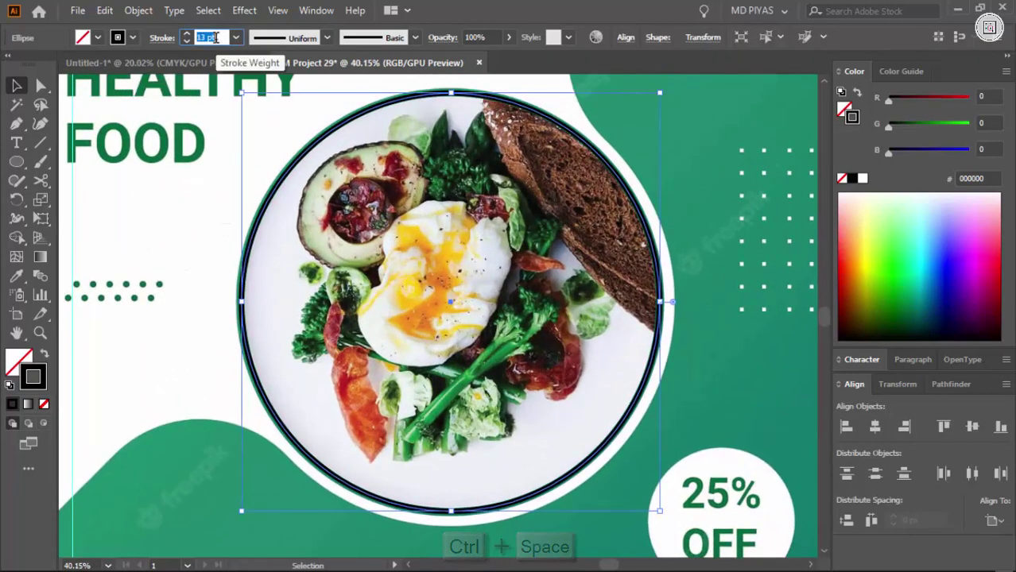
Step: Adjust the circle's size and position so its outline follows the edge of the plate photo
left_click(353, 372)
left_click_drag(182, 302, 413, 243)
left_click(457, 270)
left_click_drag(460, 299, 456, 299)
left_click(587, 297)
left_click_drag(587, 298, 429, 292)
left_click_drag(273, 232, 407, 272)
Step: Duplicate the plate circle onto the 25% OFF badge and scale the copy down proportionally to the badge's size
left_click_drag(421, 309, 514, 361)
left_click_drag(607, 477, 606, 477)
left_click_drag(625, 526, 494, 435)
key("ctrl+z")
left_click_drag(623, 526, 493, 394)
left_click_drag(451, 356, 509, 382)
Step: Fine-tune the small circle's edges so it fits the 25% OFF badge exactly
left_click_drag(328, 320, 377, 352)
left_click_drag(469, 441, 450, 422)
left_click_drag(379, 368, 453, 413)
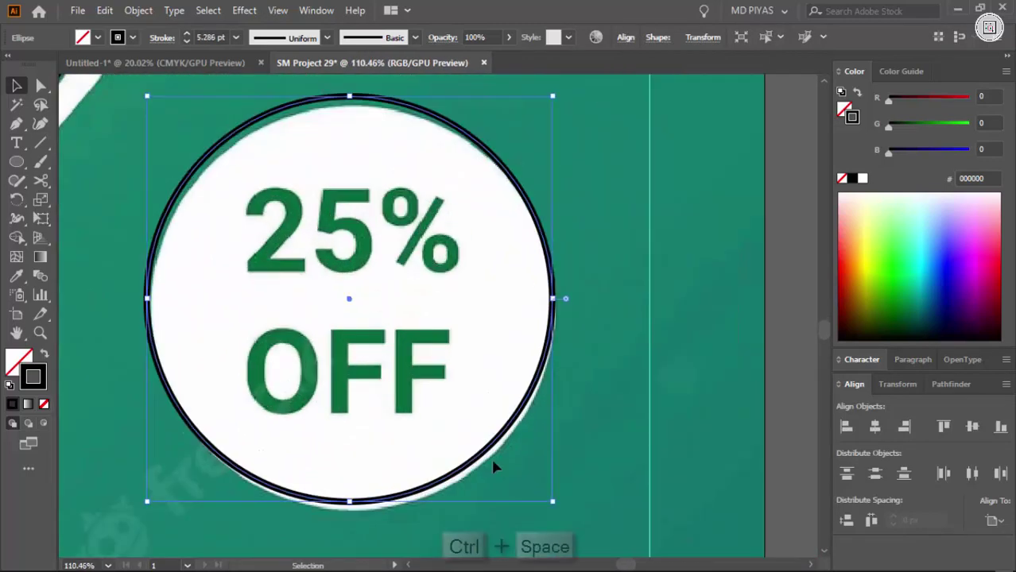
left_click_drag(147, 92, 157, 105)
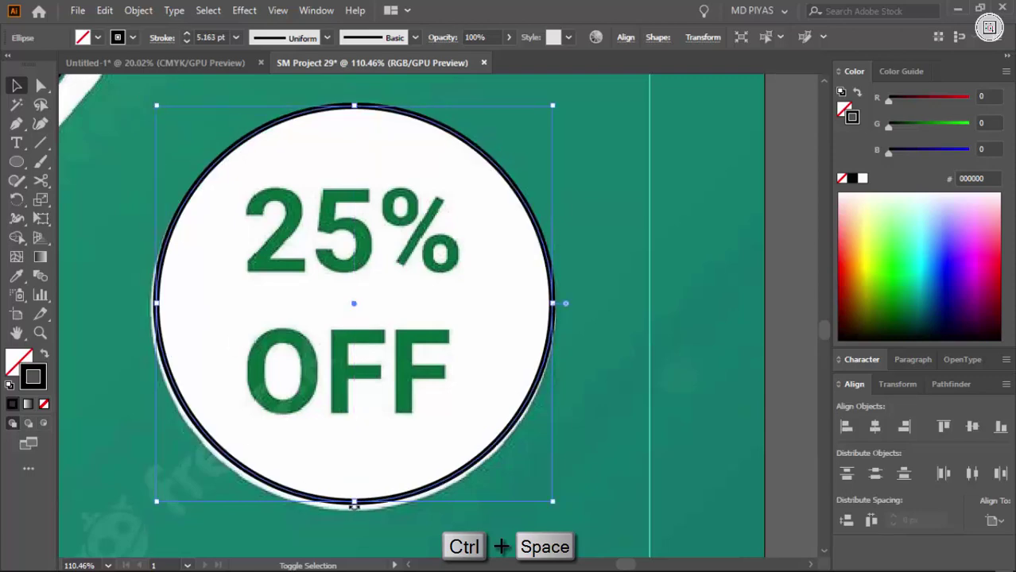
left_click_drag(357, 505, 358, 510)
left_click(574, 366)
Step: Draw a rounded rectangle over the ORDER NOW button and swap its fill and stroke to make it solid black
left_click_drag(571, 350, 261, 491)
left_click_drag(536, 450, 426, 454)
left_click_drag(511, 199, 588, 198)
left_click_drag(529, 182, 276, 385)
left_click_drag(462, 414, 534, 350)
left_click_drag(459, 229, 554, 305)
left_click_drag(467, 246, 549, 246)
left_click_drag(16, 161, 68, 164)
left_click_drag(665, 291, 672, 291)
key("v")
key("shift+x")
mouse_move(588, 299)
left_mouse_down()
mouse_move(825, 253)
mouse_move(460, 318)
left_mouse_up()
left_click(625, 171)
Step: Place a line of text on the empty canvas beside the artboard and select its placeholder words
left_click_drag(525, 461, 501, 272)
mouse_move(591, 370)
left_mouse_down()
mouse_move(645, 369)
mouse_move(599, 368)
left_mouse_up()
left_click_drag(468, 240, 518, 245)
left_click_drag(557, 305, 596, 296)
left_click_drag(479, 300, 491, 301)
key("t")
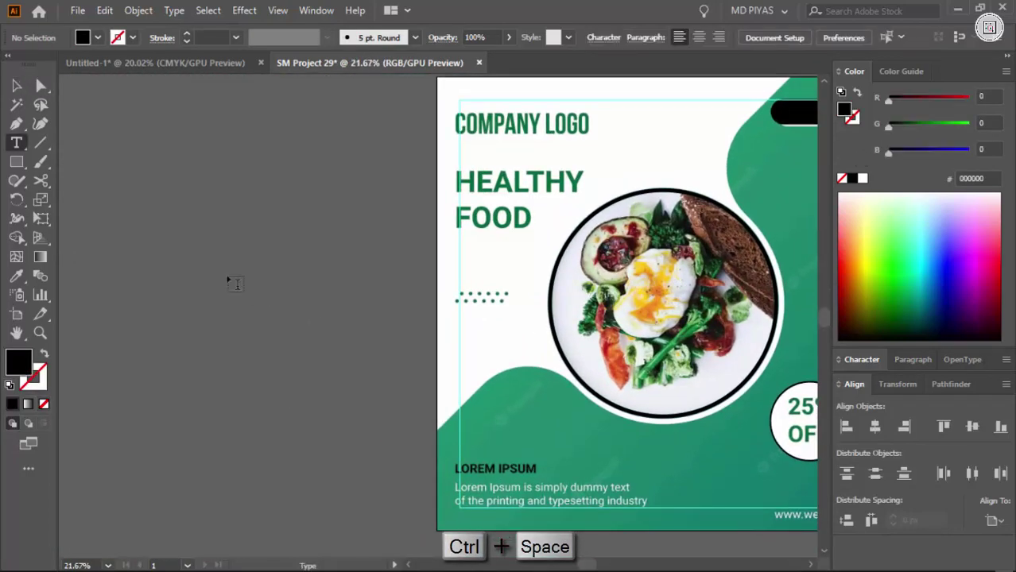
left_click(162, 188)
key("Escape")
left_click_drag(177, 188, 303, 213)
triple_click(238, 198)
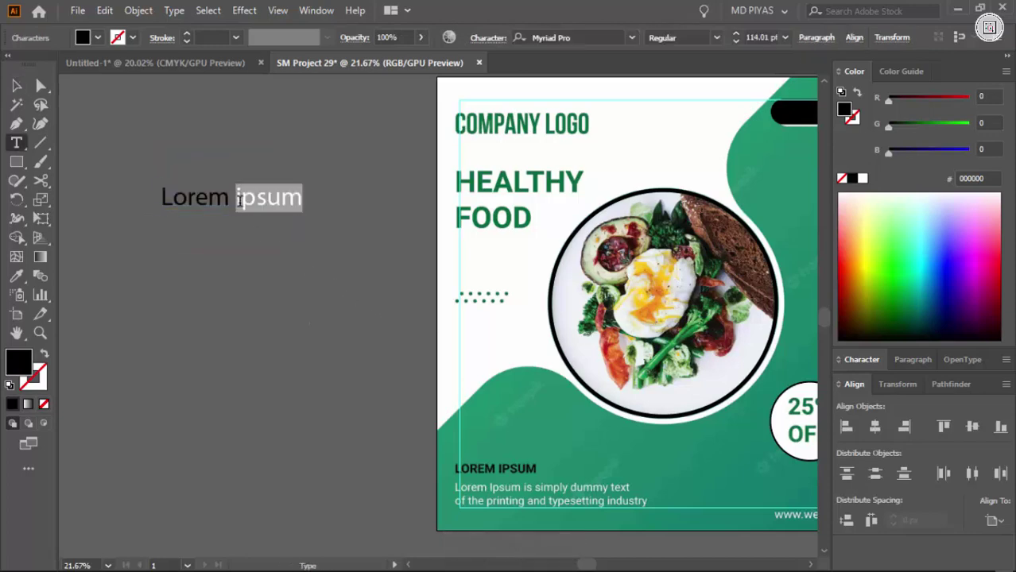
Step: Replace the placeholder with four lines of text reading Healthy, food, 25% and off
type("Healthy")
key("Return")
type("food")
key("Return")
type("25%")
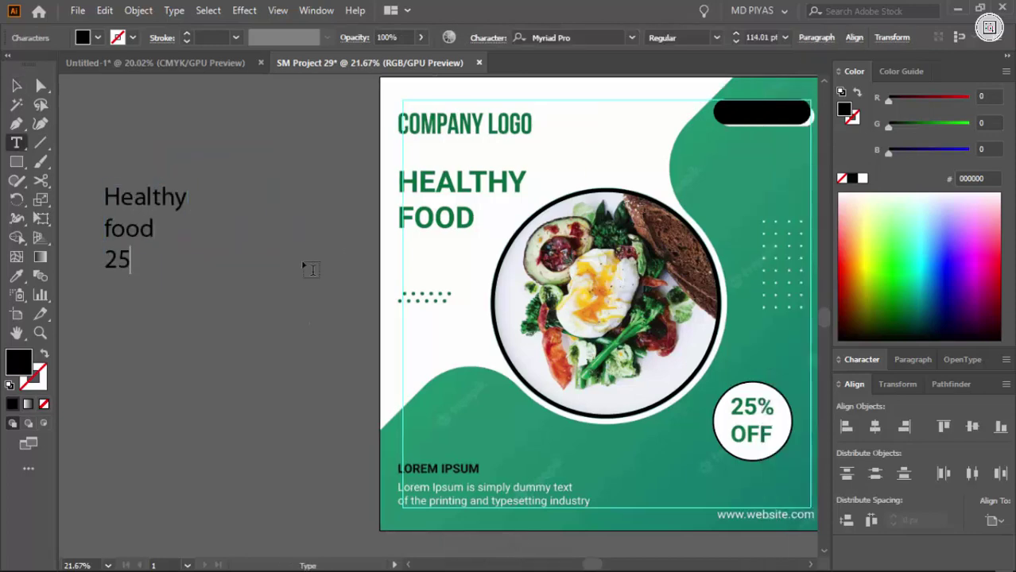
key("Return")
type("off")
key("Escape")
left_click(280, 208)
Step: Switch to the Chrome browser and search Google Images for food
key("ctrl+space")
left_click_drag(403, 232, 354, 237)
left_click(717, 559)
left_click(358, 50)
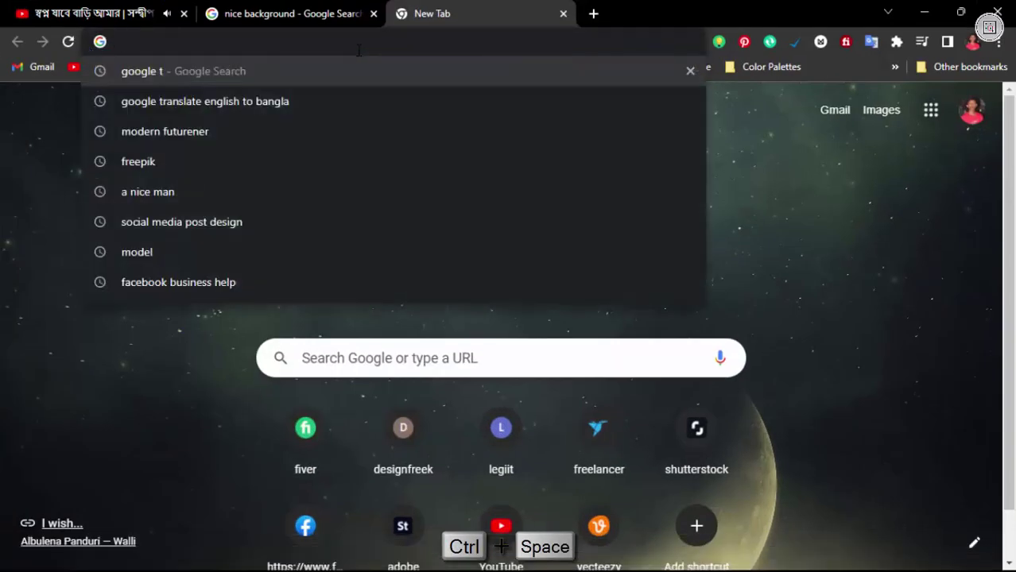
type("food")
key("Return")
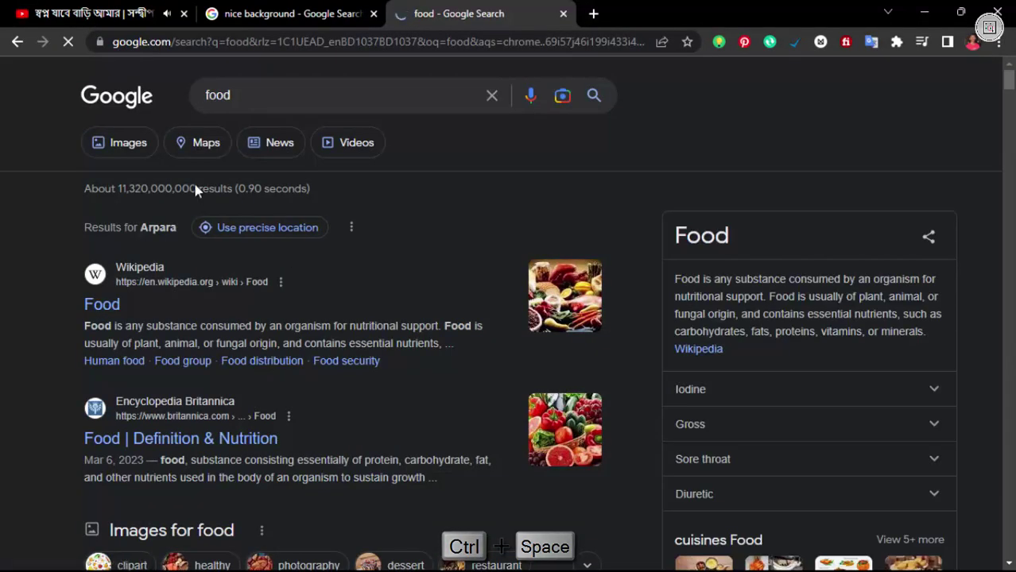
left_click(128, 143)
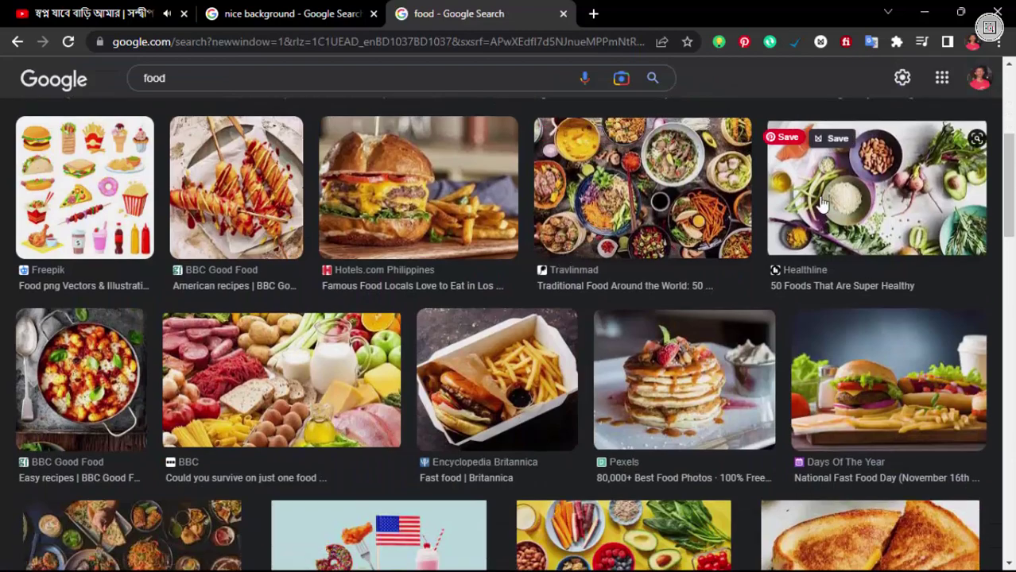
Step: Open the Healthline healthy foods picture from the image results and copy it
left_click(809, 197)
right_click(784, 207)
left_click(590, 379)
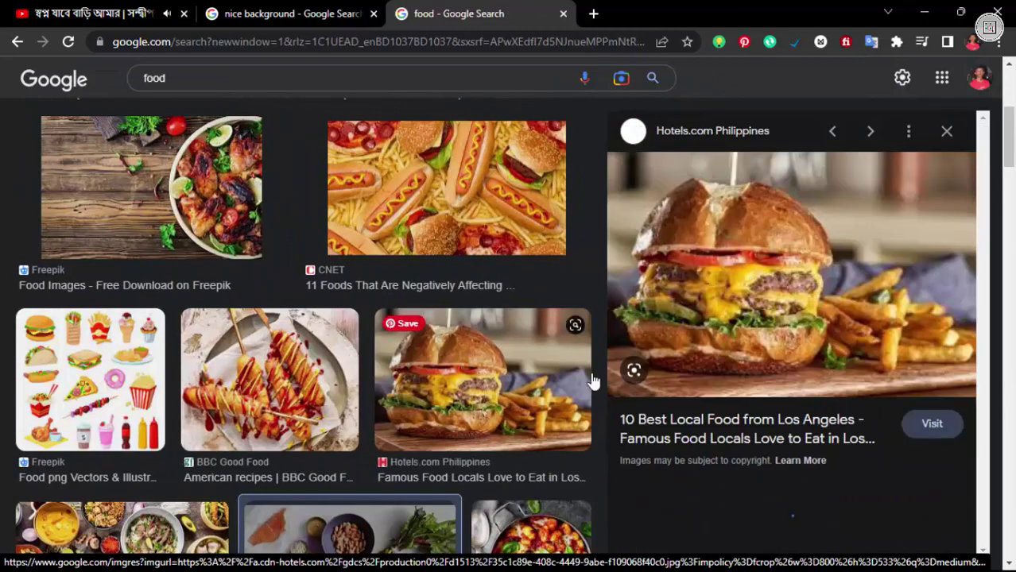
scroll(427, 243, "down", 2)
left_click(350, 414)
scroll(743, 382, "down", 5)
scroll(744, 382, "up", 5)
right_click(766, 222)
left_click(828, 425)
right_click(789, 286)
left_click(843, 475)
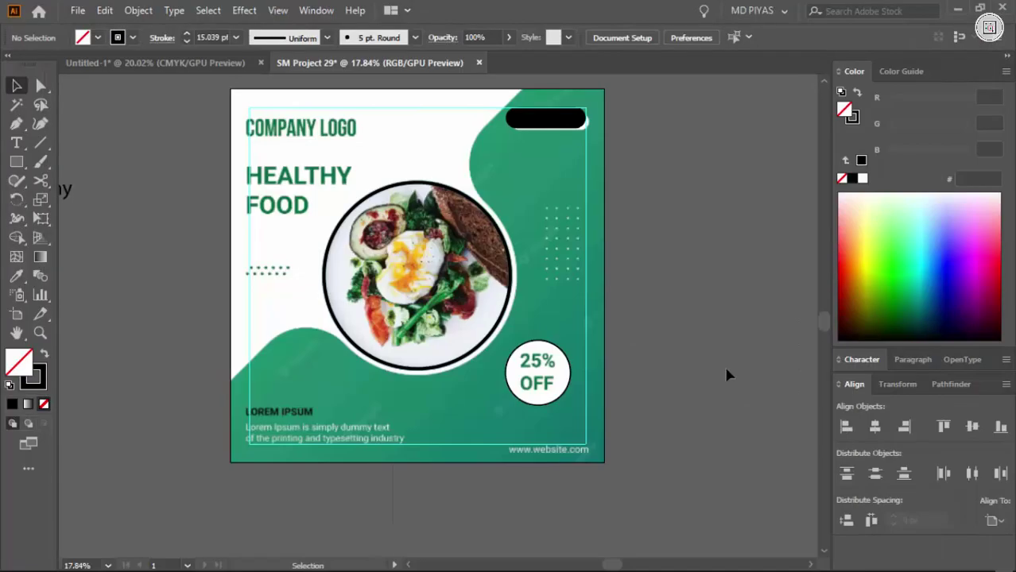
Step: Switch back to Illustrator and paste the copied food picture into SM Project 29
key("ctrl+space")
key("ctrl+v")
left_click_drag(453, 343, 444, 334)
left_click_drag(528, 298, 529, 292)
left_click(513, 289)
key("ctrl+space")
left_click(434, 347)
Step: Place a copy of the plate circle over the food picture outside the artboard and send the picture to the back
left_click_drag(454, 338, 622, 344)
left_click_drag(711, 235, 467, 228)
left_click(466, 214)
key("F2")
left_click(416, 162)
left_click(577, 277)
key("ctrl+shift+bracketleft")
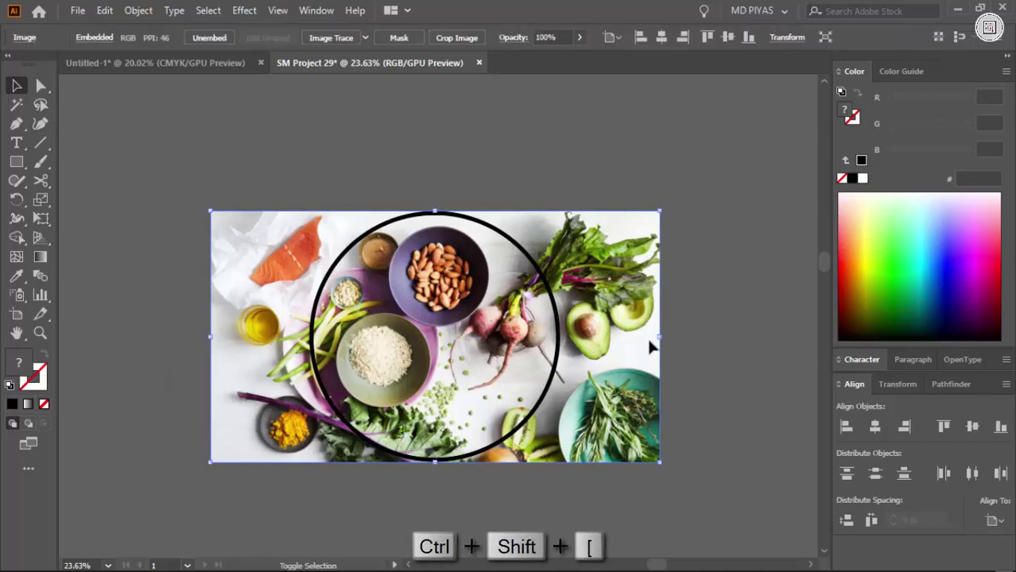
Step: Enlarge the food picture to about 1925 x 1080 px and centre it horizontally with the circle
left_click_drag(721, 351, 693, 340)
left_click(501, 491)
key("ctrl+a")
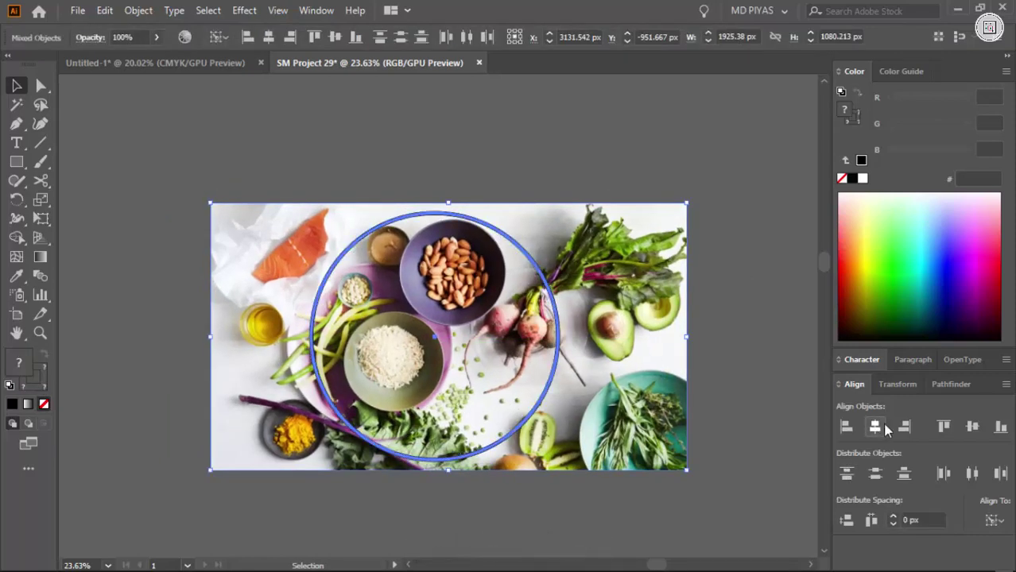
left_click(875, 427)
Step: Make a clipping mask that crops the food picture to the circle
right_click(492, 257)
left_click(555, 406)
left_click(602, 280)
Step: Centre the clipped food picture horizontally and vertically on the plate circle of the artboard
left_click_drag(601, 279, 493, 254)
left_click(568, 208)
double_click(347, 412, "shift")
key("Escape")
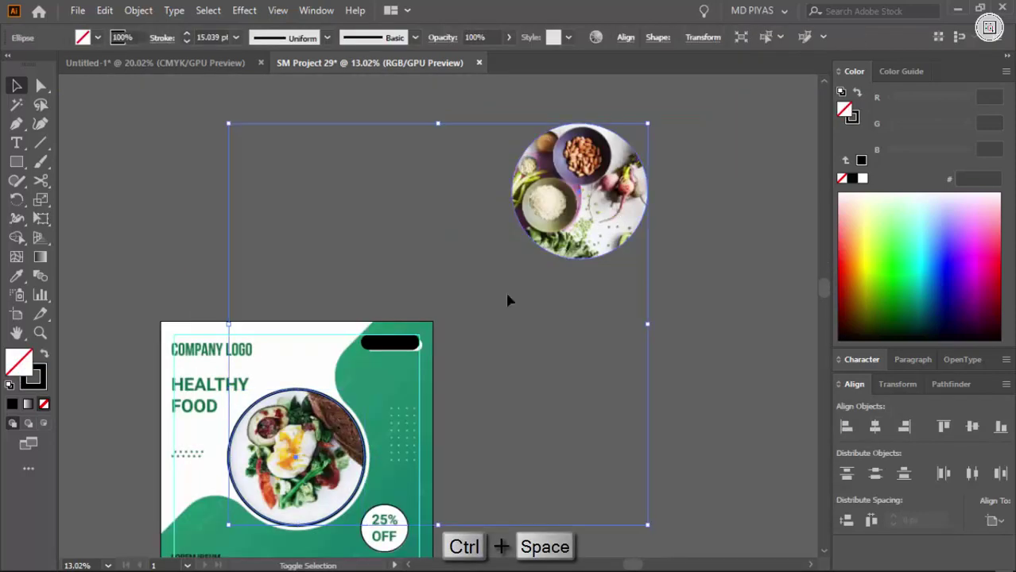
left_click(580, 191, "shift")
left_click(875, 427)
left_click(667, 417)
left_click(322, 232)
left_click(324, 396, "shift")
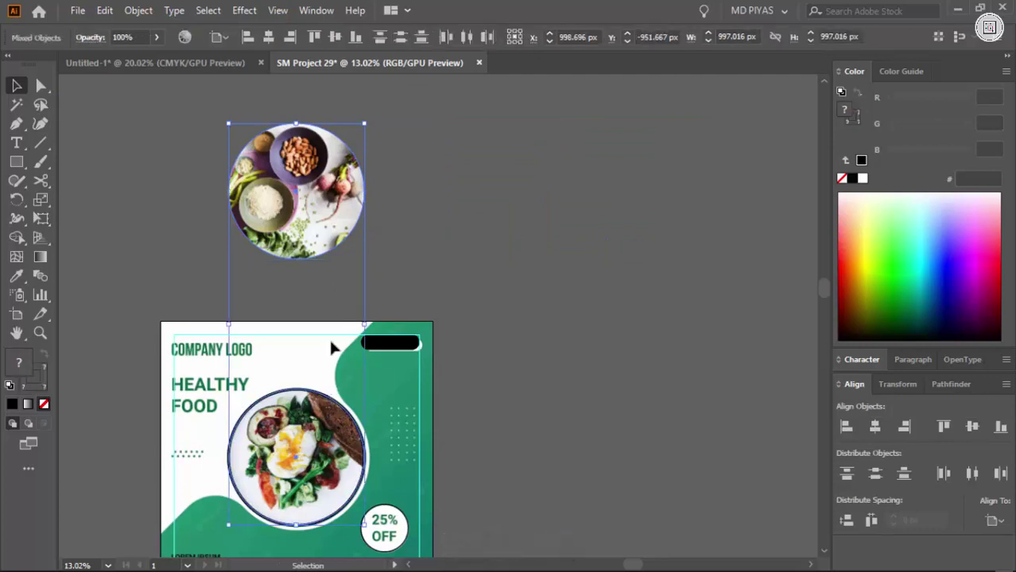
left_click(975, 430)
left_click(652, 401)
Step: Give the rounded bar near the artboard's upper edge and the small discount circle a white fill without a stroke
left_click_drag(223, 493, 433, 395)
left_click_drag(543, 426, 589, 401)
left_click(576, 356)
key("shift+x")
left_click(863, 179)
left_click(721, 319)
mouse_move(668, 323)
left_mouse_down()
mouse_move(545, 227)
mouse_move(593, 191)
left_mouse_up()
left_click(572, 158)
left_click(863, 178)
left_click(689, 303)
Step: Draw a closed Pen path around the green area, following the artboard edges and crossing the plate with a straight diagonal
left_click_drag(278, 401, 320, 402)
left_click_drag(320, 403, 3, 225)
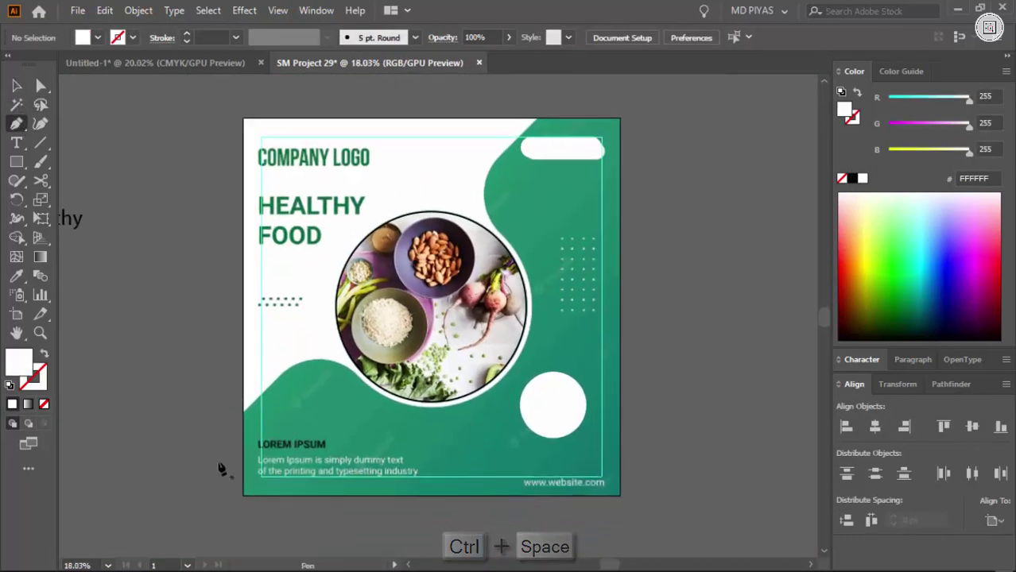
left_click(244, 495)
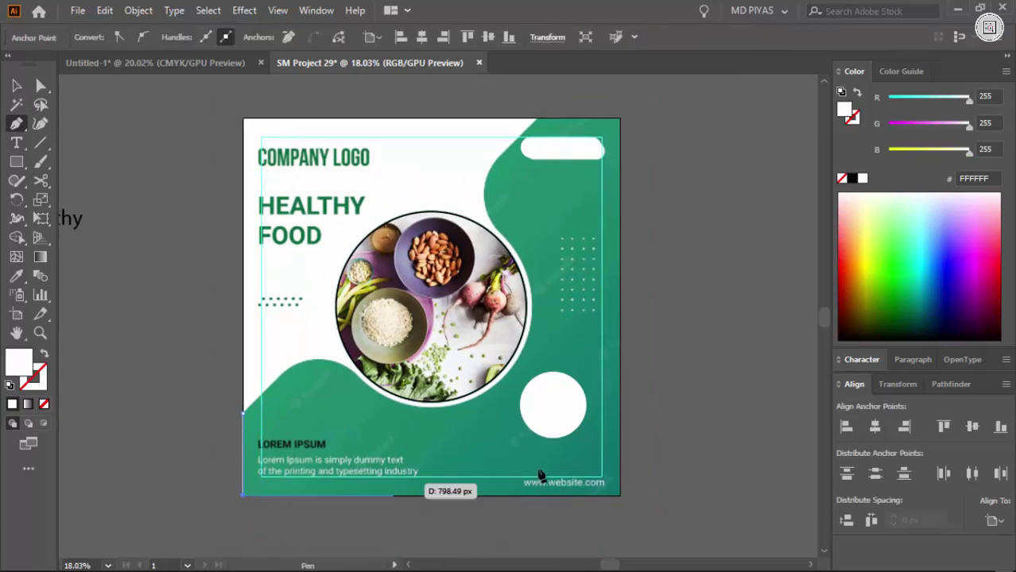
left_click(621, 496)
key("shift+x")
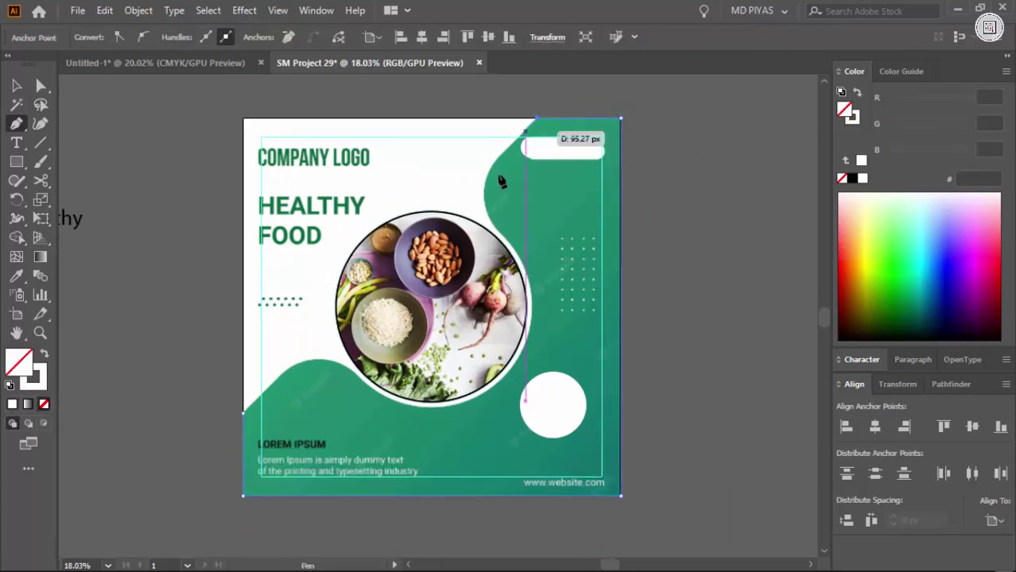
key("v")
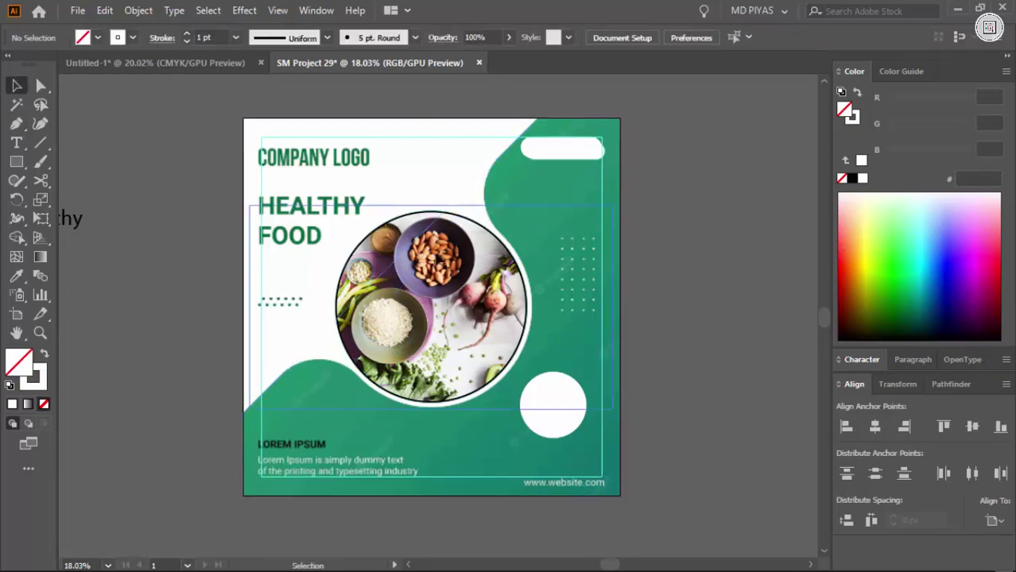
Step: Set the stroke of the green area's outline to 9 pt black
scroll(212, 37, "up", 4)
left_click(416, 195)
key("ctrl+space")
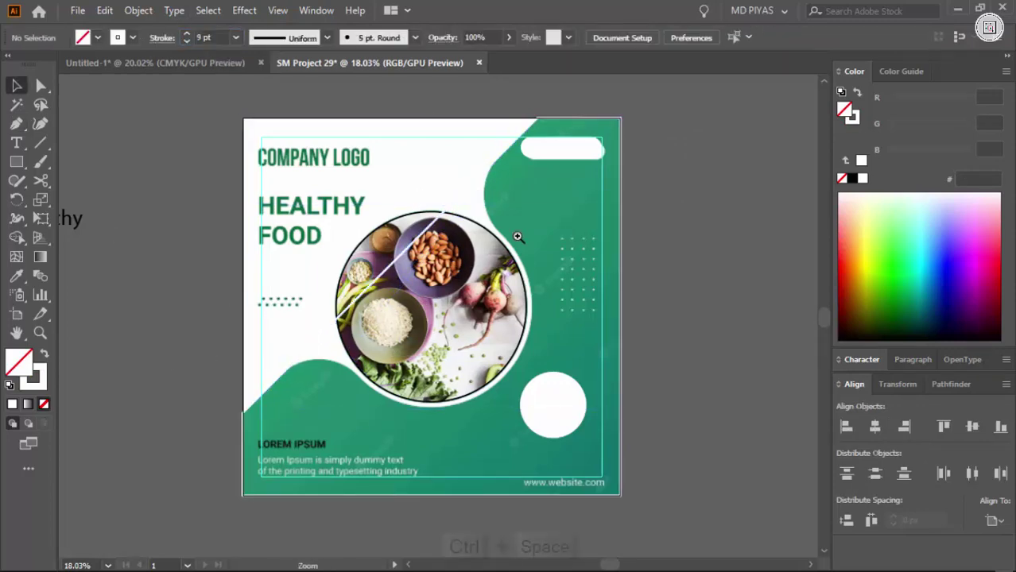
left_click_drag(443, 203, 459, 191)
left_click(462, 196)
left_click(852, 180)
left_click(634, 233)
Step: Offset the plate circle's path outward by about 36 px using Offset Path with the preview on
key("ctrl+space")
mouse_move(595, 199)
left_mouse_down()
mouse_move(553, 340)
mouse_move(594, 273)
left_mouse_up()
mouse_move(594, 273)
left_mouse_down()
mouse_move(491, 233)
mouse_move(445, 273)
left_mouse_up()
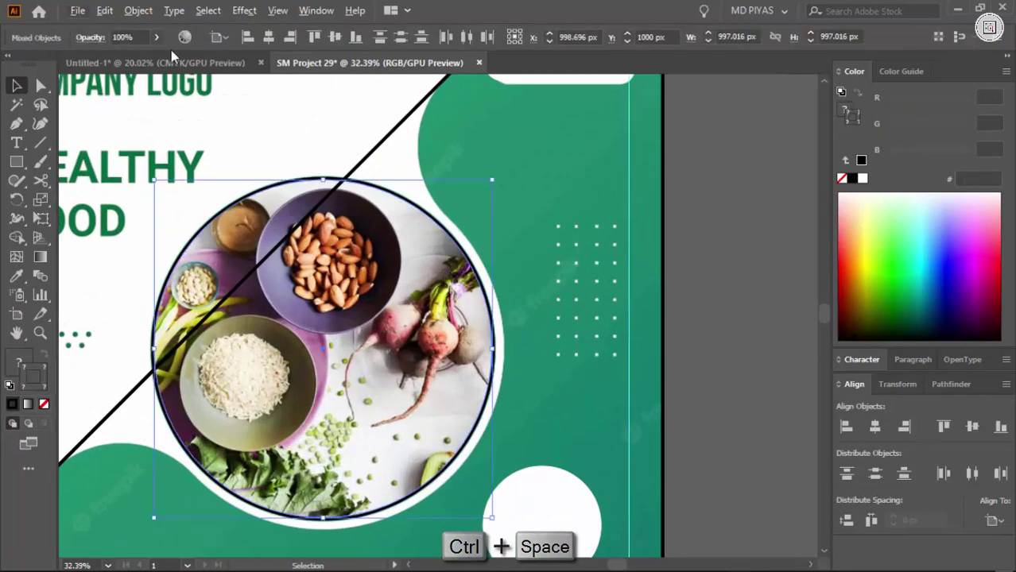
left_click(138, 10)
mouse_move(205, 398)
left_click(439, 255)
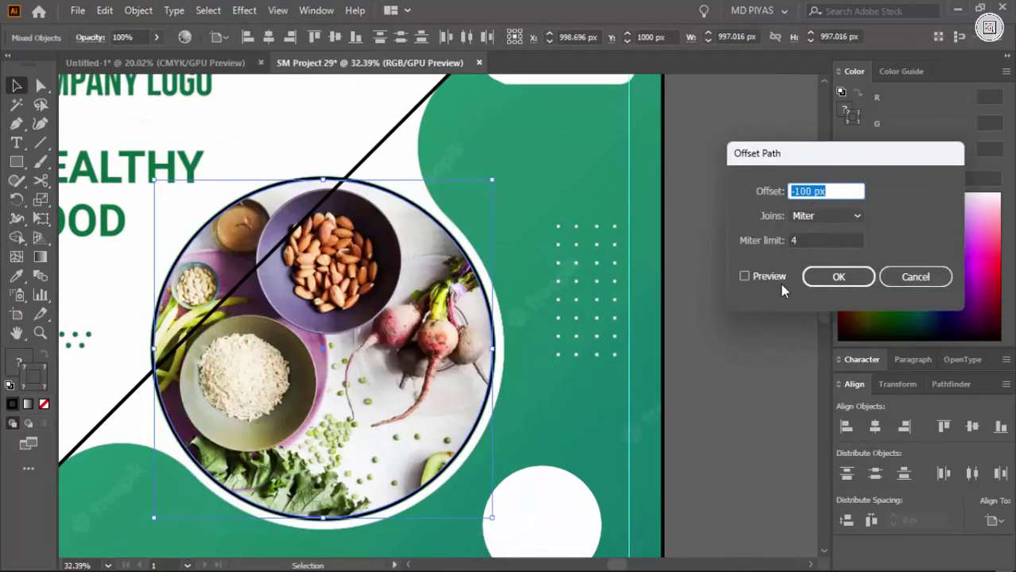
scroll(812, 189, "up", 20)
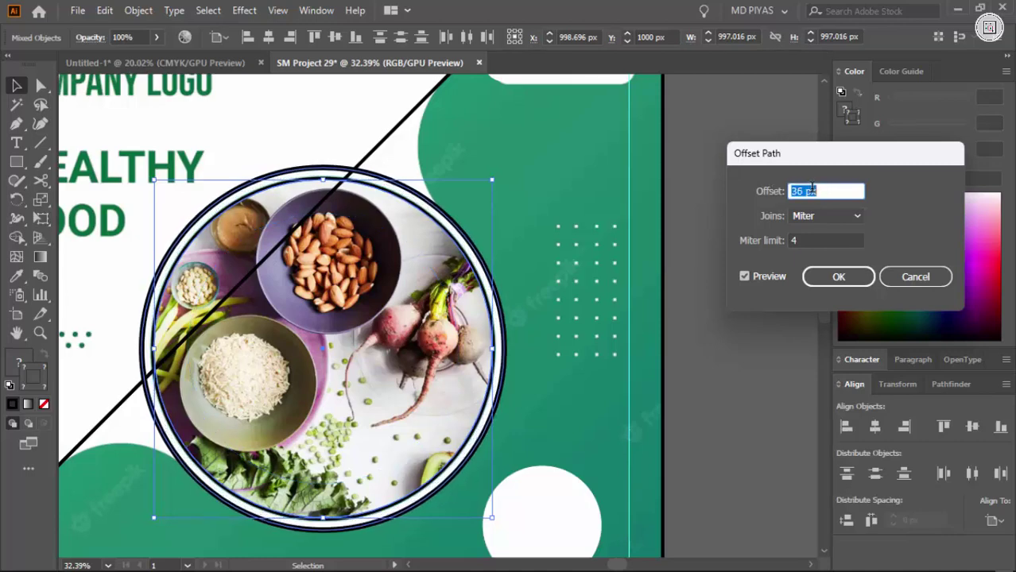
left_click(839, 276)
Step: Merge the offset circle with the diagonal outline of the green area using Shape Builder
left_click(398, 124, "shift")
mouse_move(604, 214)
left_mouse_down()
mouse_move(556, 295)
mouse_move(557, 316)
left_mouse_up()
key("shift+m")
left_click_drag(370, 198, 417, 287)
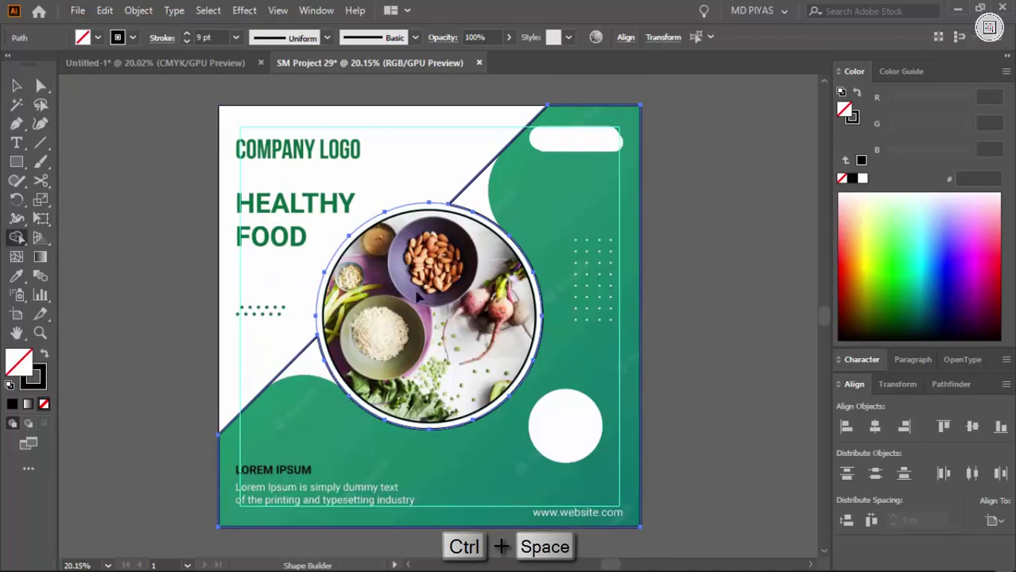
key("v")
left_click(667, 270)
left_click(392, 218)
left_click(503, 199)
left_click(479, 175)
left_click(274, 100)
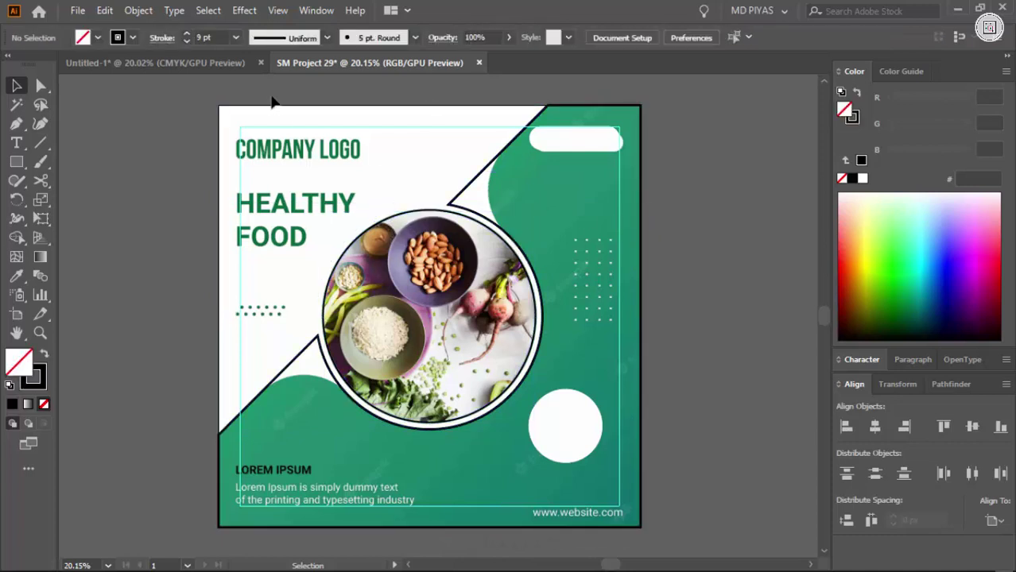
Step: Select the two sharp corner points beside the plate, and undo the shape merge and the circle offset
key("a")
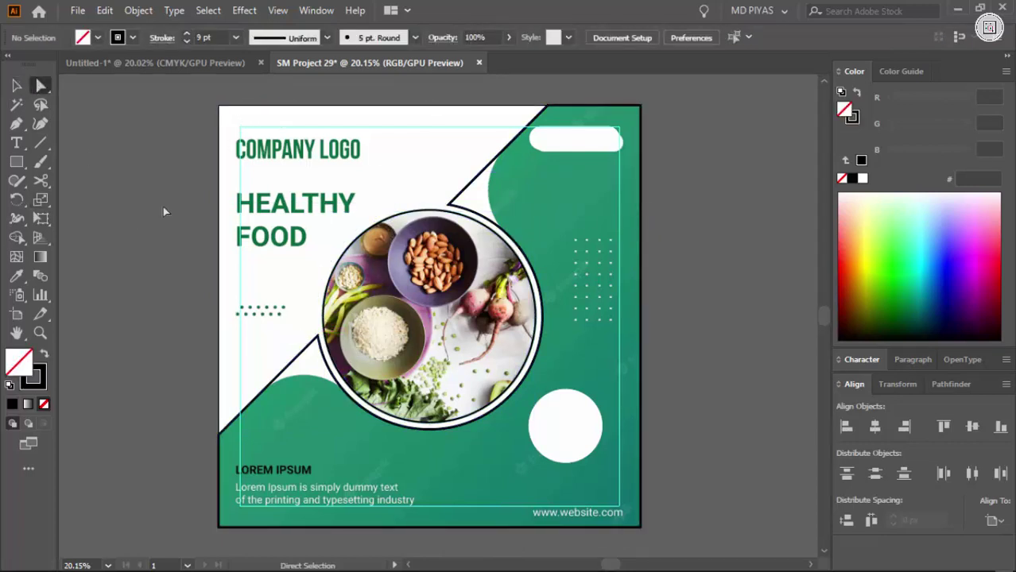
left_click(318, 335)
left_click(450, 205, "shift")
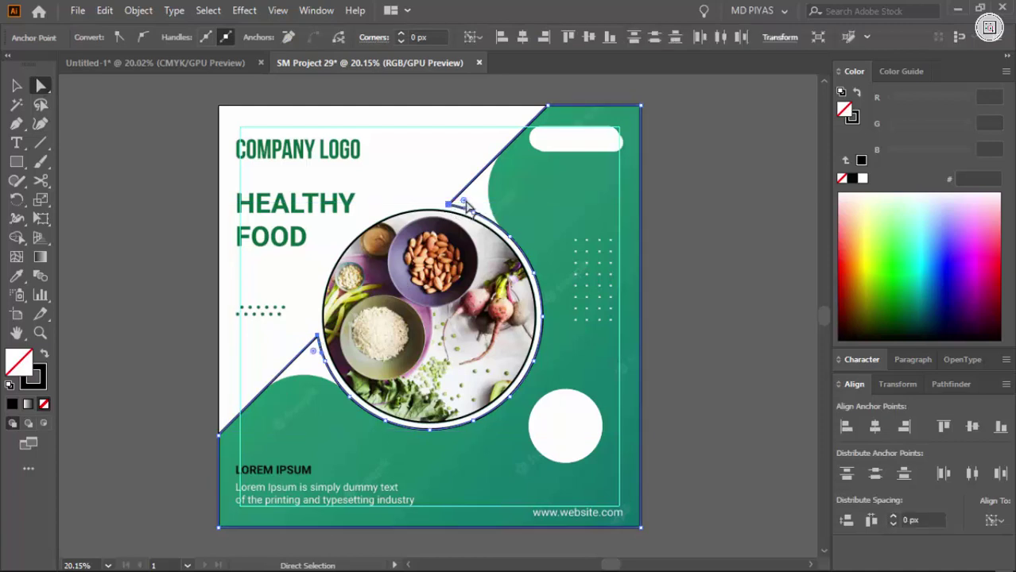
key("ctrl+z")
key("ctrl+z")
key("ctrl+z")
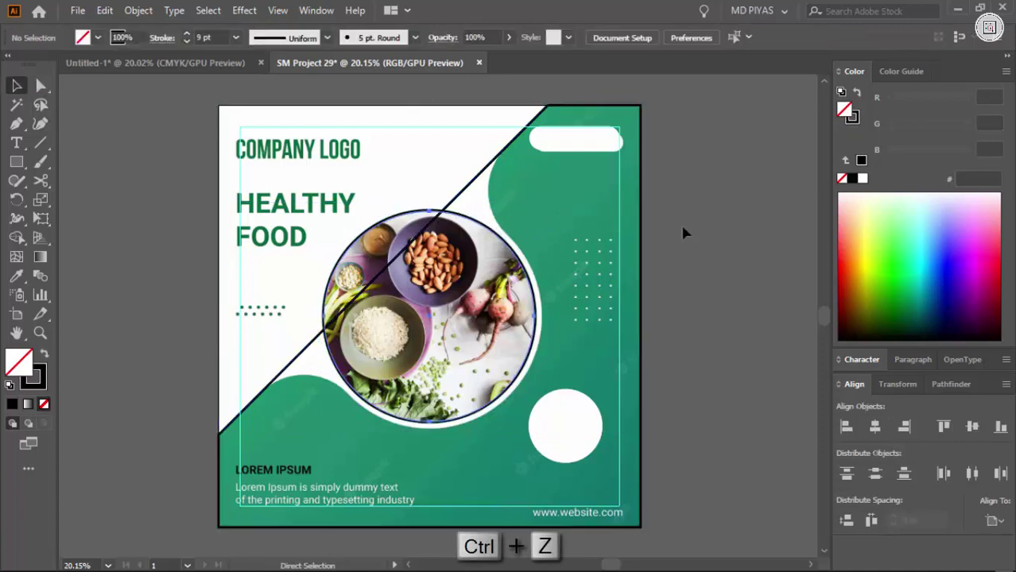
left_click(682, 232)
Step: Hide the clipped food picture lying over the plate
left_click(497, 240)
key("ctrl+space")
left_click_drag(498, 243, 575, 265)
left_click_drag(572, 265, 563, 296)
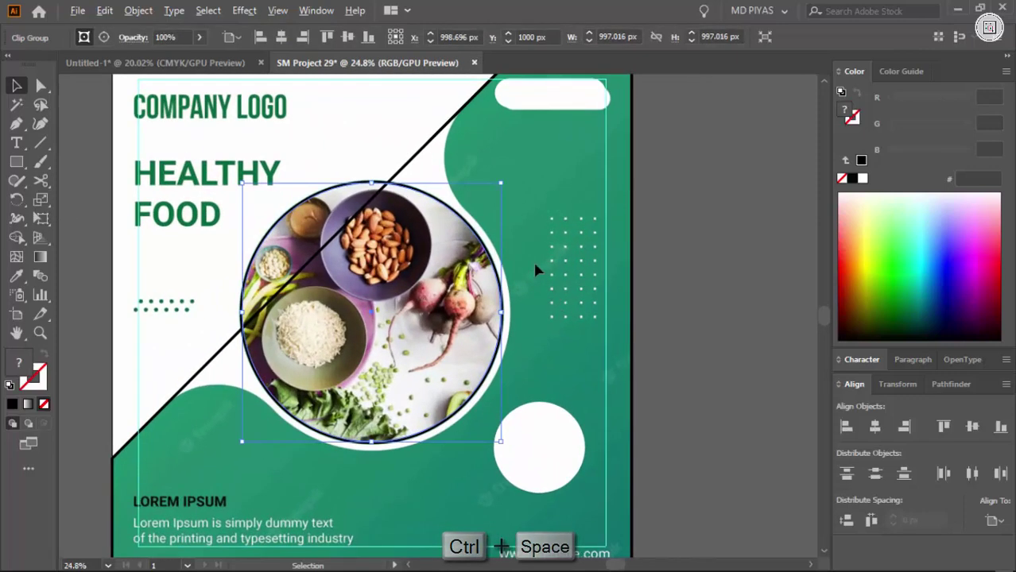
key("ctrl+3")
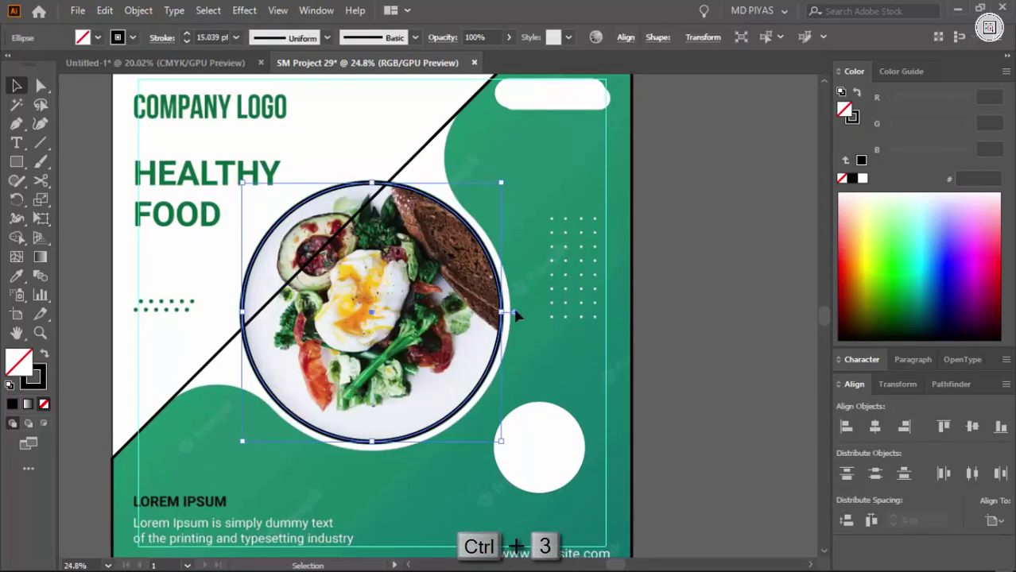
Step: Duplicate the plate circle in place and enlarge the copy from its centre to the outer edge of the white ring
key("ctrl+x")
key("ctrl+f")
left_click_drag(501, 313, 512, 320)
Step: Merge the enlarged circle with the diagonal outline of the green area using Shape Builder
left_click(447, 123, "shift")
key("shift+m")
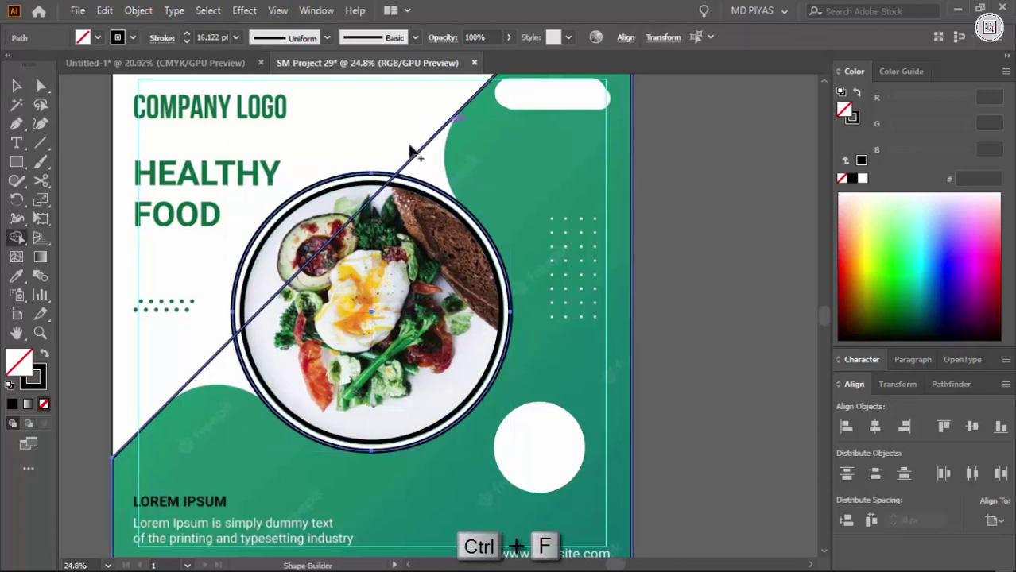
left_click_drag(350, 194, 357, 278)
key("v")
left_click(358, 278)
Step: Round the two sharp corners where the diagonal meets the circle to match the reference's curves
key("a")
left_click(395, 175)
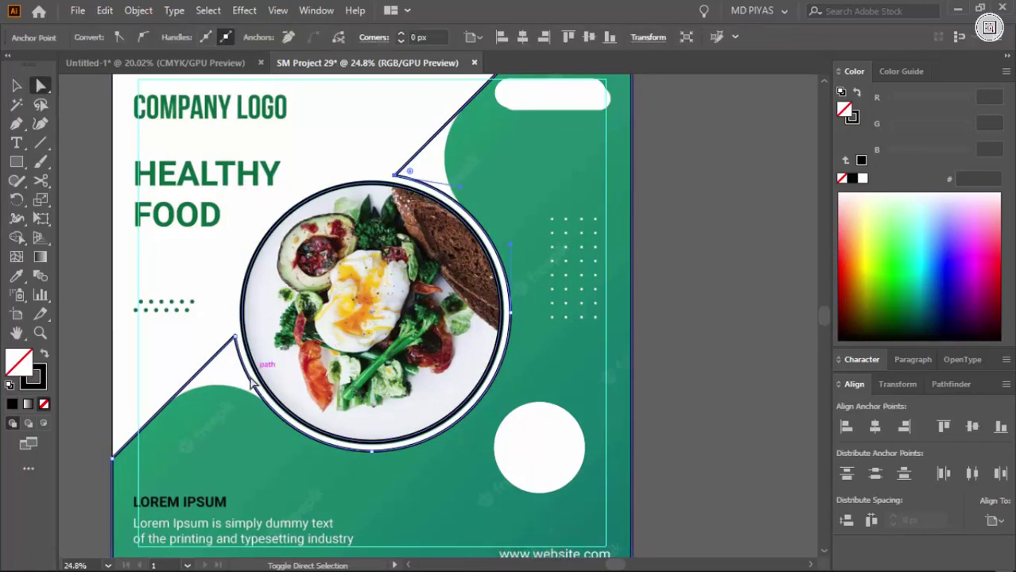
left_click(235, 337, "shift")
left_click_drag(512, 167, 519, 167)
scroll(532, 195, "down", 3)
left_click(584, 169)
Step: Draw a small black-filled square above the artboard and place a copy of it alongside
key("ctrl+space")
left_click_drag(590, 186, 548, 72)
left_click_drag(543, 63, 511, 209)
mouse_move(381, 188)
left_mouse_down()
mouse_move(412, 218)
mouse_move(439, 207)
mouse_move(401, 199)
left_mouse_up()
key("shift+x")
key("v")
left_click_drag(439, 203, 438, 183)
left_click(622, 202)
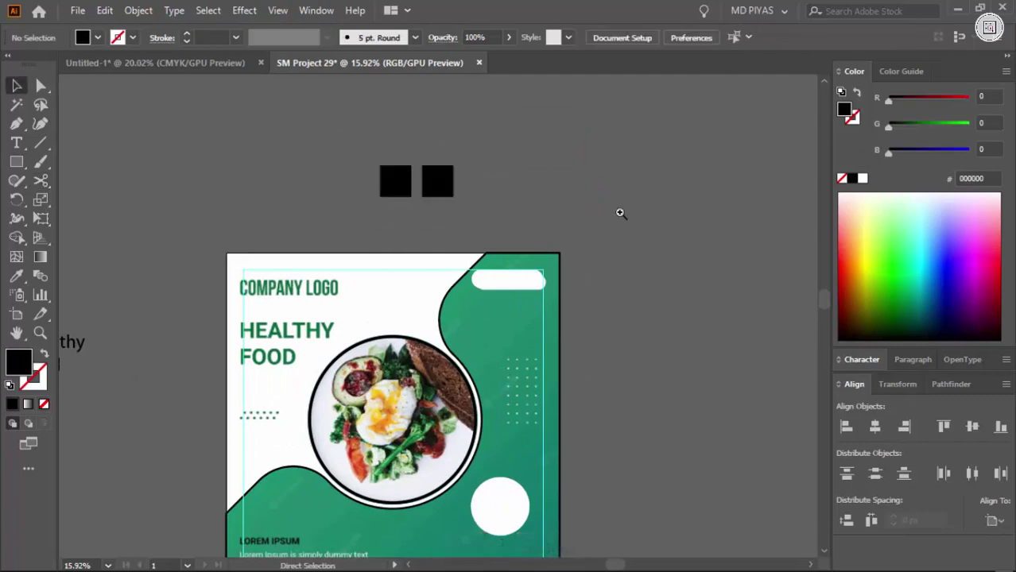
Step: Fill the two squares with the light green and dark green (10766B) sampled from the reference background
left_click_drag(605, 207, 557, 222)
left_click_drag(508, 342, 479, 238)
left_click_drag(410, 278, 469, 253)
left_click_drag(521, 166, 489, 213)
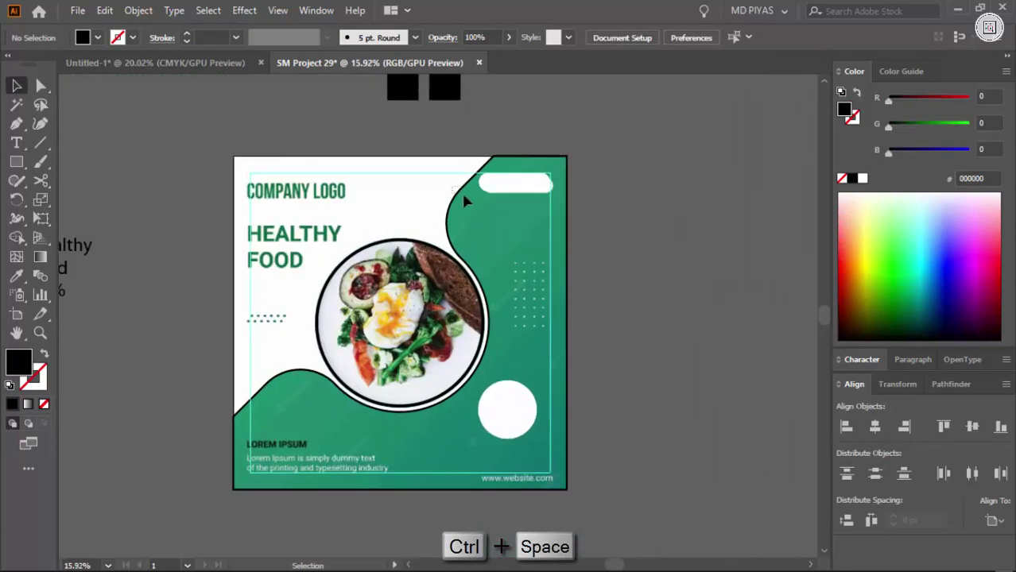
left_click(461, 193)
left_click_drag(551, 176, 565, 190)
left_click_drag(615, 128, 620, 139)
left_click(425, 107)
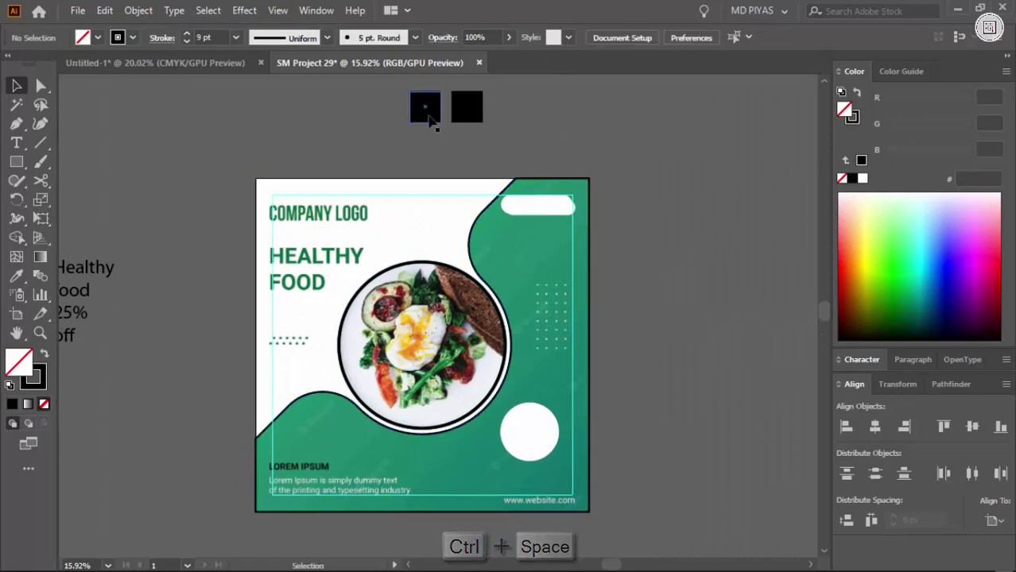
left_click(542, 181)
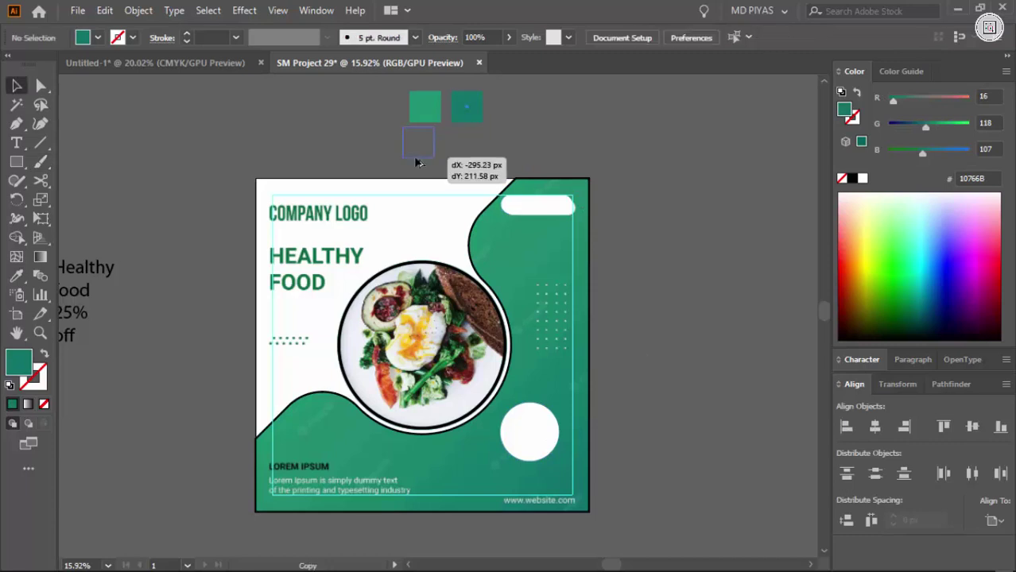
Step: Add a rectangle below the two squares and fill it with a linear gradient from the light green to the dark green
left_click_drag(417, 162, 437, 158)
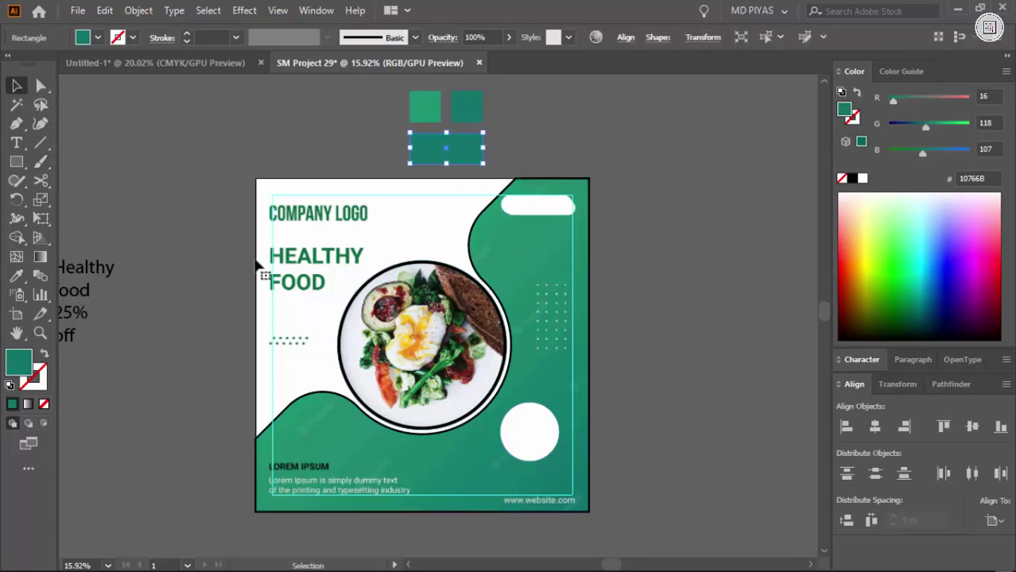
left_click(433, 163)
left_click(29, 404)
left_click(301, 376)
left_click(305, 404)
left_click(429, 101)
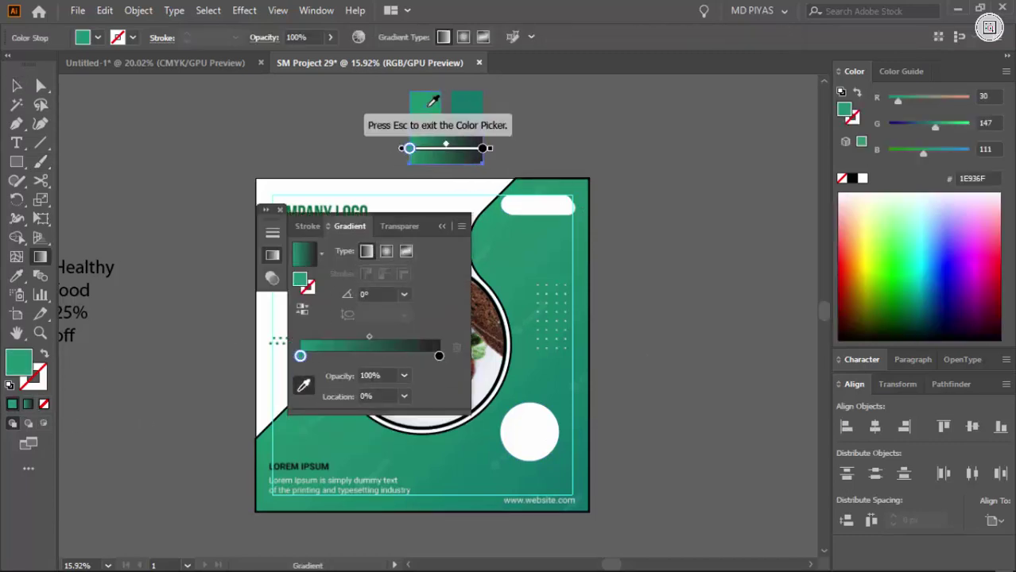
left_click(470, 109)
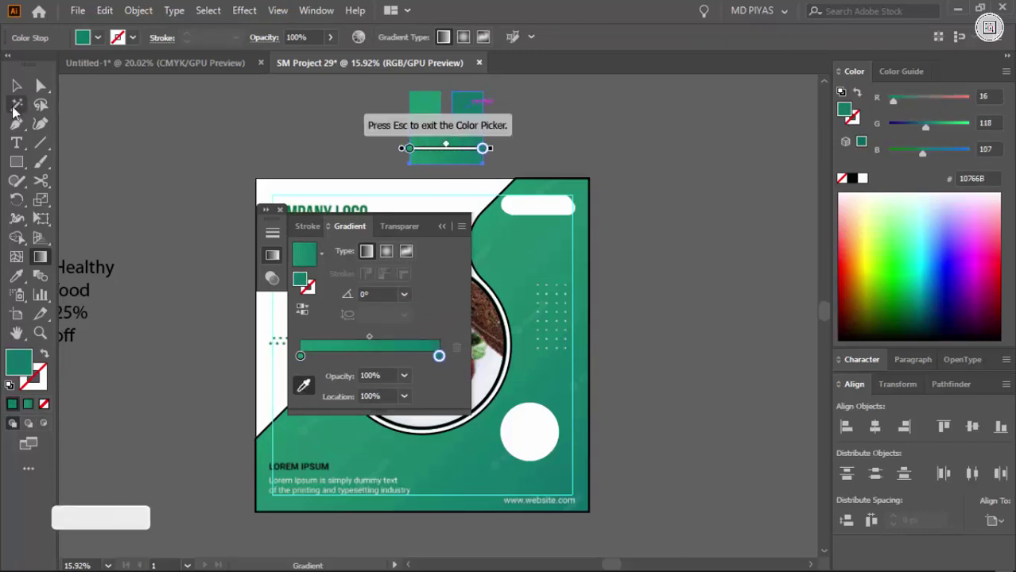
left_click(16, 85)
left_click(280, 210)
Step: Fill the traced background shape with the green gradient sampled from the swatch rectangle, without a stroke
left_click(475, 221)
key("shift+x")
key("i")
left_click(457, 145)
key("v")
left_click(617, 200)
Step: Select the gradient background shape in outline view and send it to the back
left_click_drag(614, 241, 556, 382)
key("ctrl+y")
left_click(594, 220)
key("ctrl+y")
key("ctrl+shift+bracketleft")
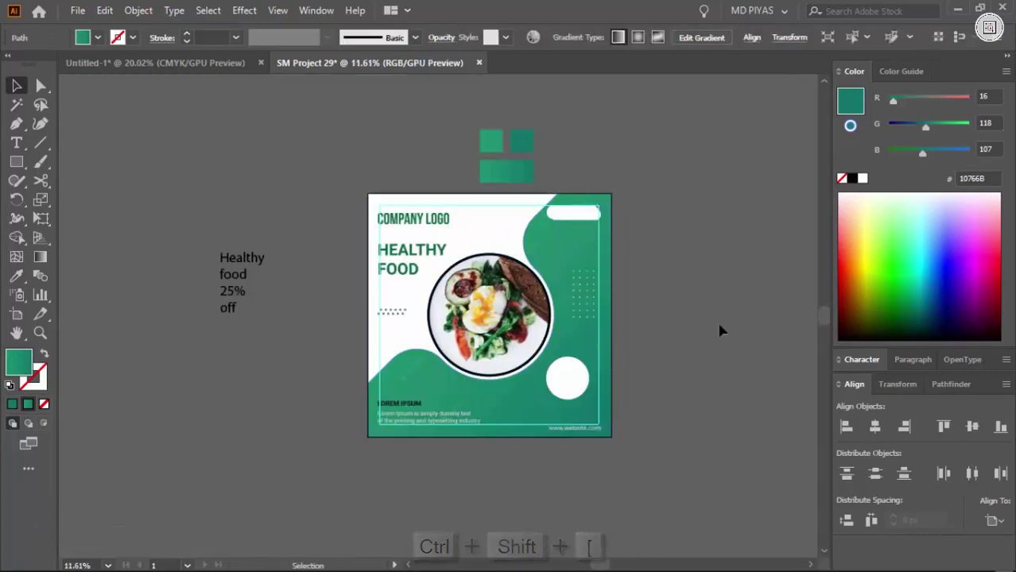
left_click(718, 326)
Step: Move the reference post off the artboard and place it to the right of the new design
left_click_drag(535, 277, 636, 305)
left_click(638, 290)
left_click(679, 258)
left_click_drag(482, 206, 676, 242)
left_click(458, 222)
left_click(636, 159)
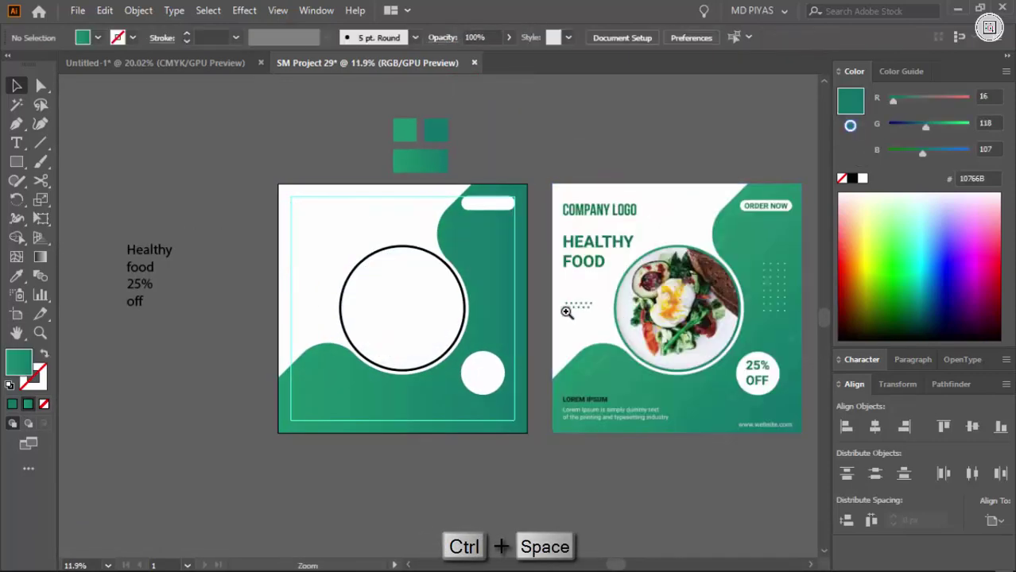
Step: Bring the plate circle to the front and show the hidden food picture again
left_click_drag(568, 312, 538, 309)
left_click_drag(446, 284, 481, 302)
left_click(450, 256)
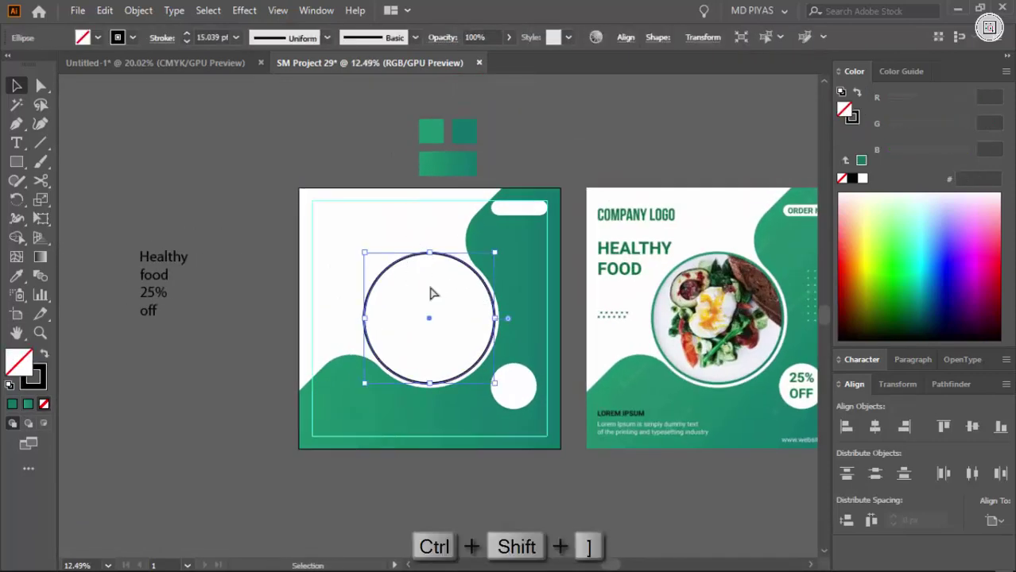
key("ctrl+alt+3")
left_click(501, 135)
Step: Apply the green gradient to the stroke of the plate circle around the food picture
left_click_drag(406, 264, 447, 269)
left_click(403, 248)
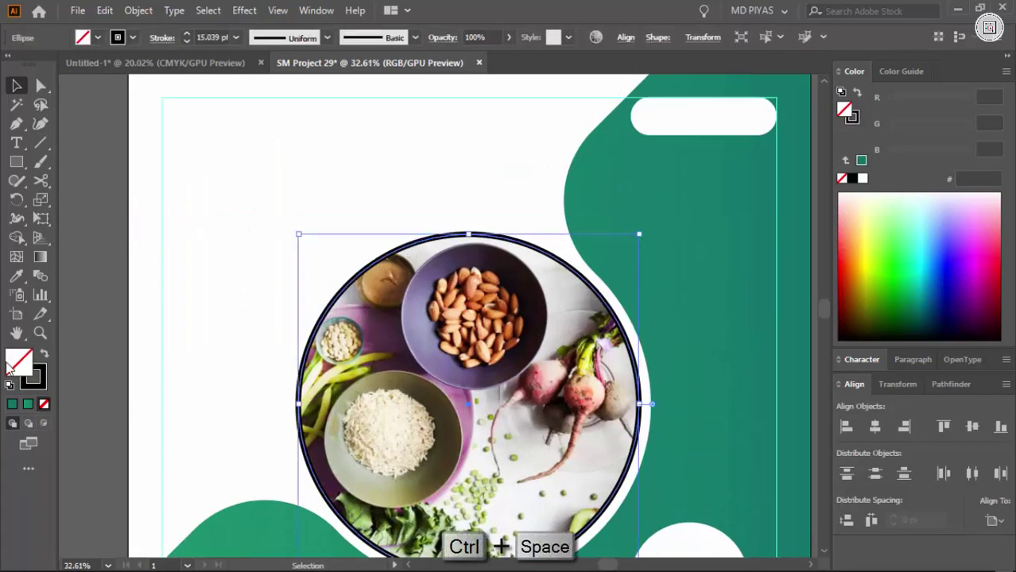
left_click(29, 405)
left_click(442, 225)
left_click(354, 239)
left_click_drag(513, 291, 457, 298)
left_click(520, 365)
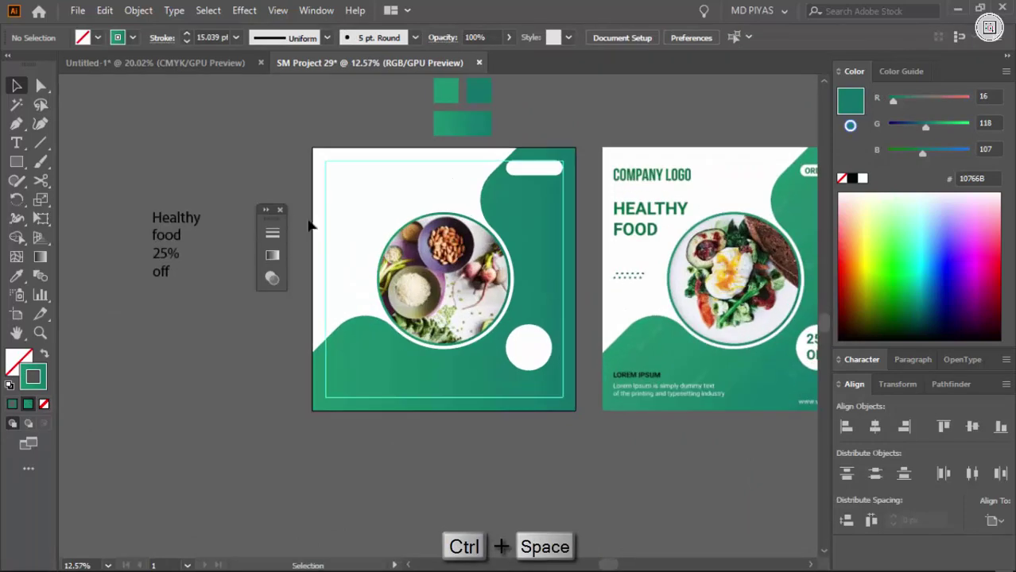
Step: Add the text "Company LOGO" above and to the left of the artboard and change it to uppercase
left_click_drag(531, 309, 580, 333)
left_click_drag(429, 276, 310, 291)
key("t")
left_click(129, 207)
left_click_drag(138, 204, 214, 288)
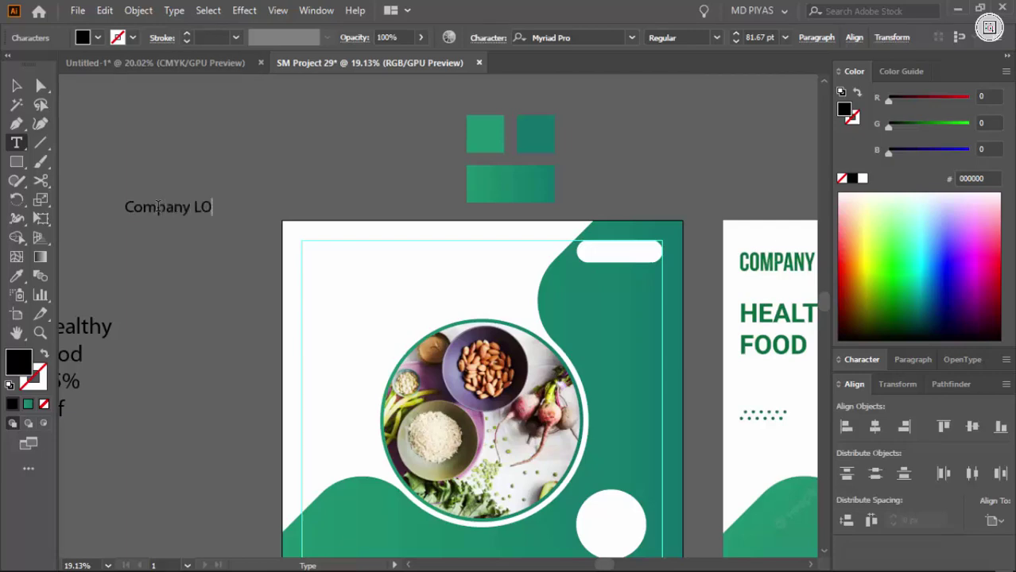
key("Escape")
left_click(170, 11)
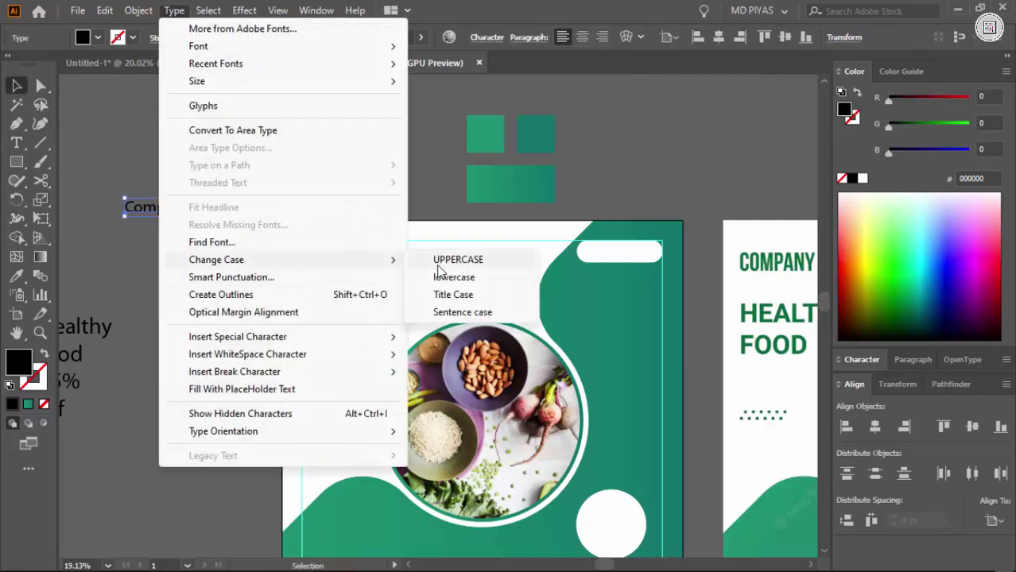
left_click(436, 265)
Step: Set the font of the COMPANY LOGO text to AardvarkBold
left_click(483, 39)
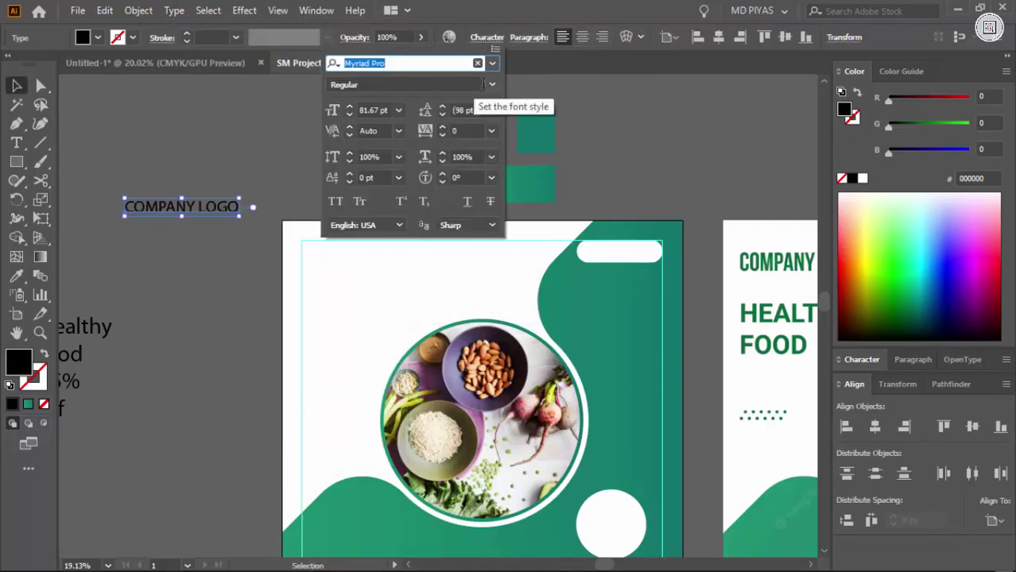
left_click(493, 64)
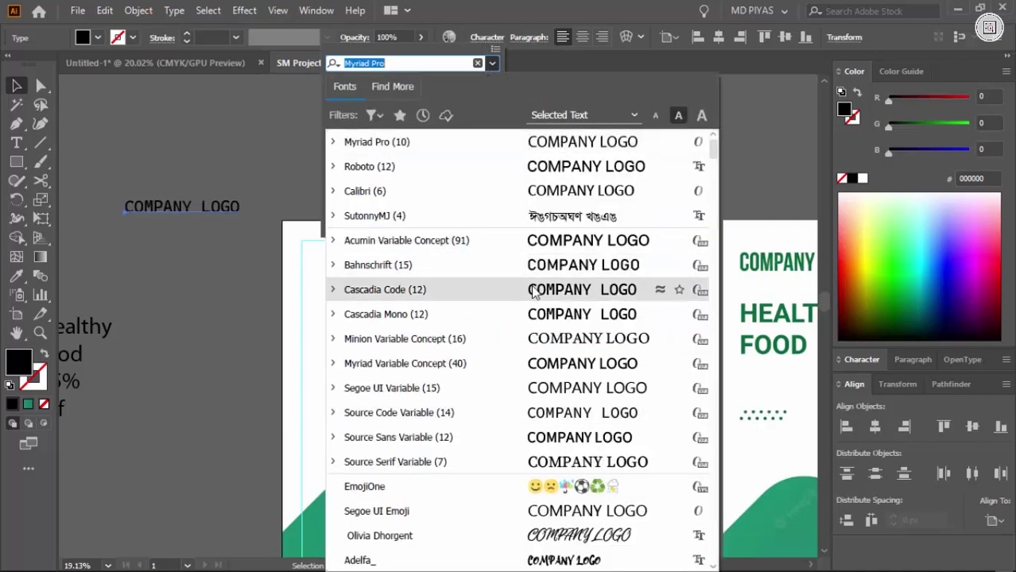
scroll(564, 286, "down", 5)
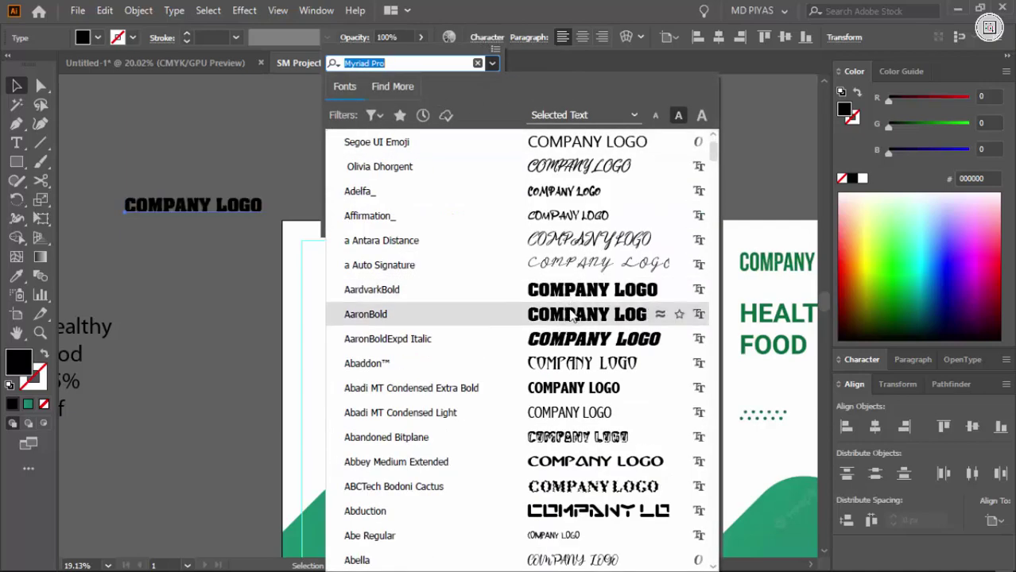
scroll(572, 287, "down", 8)
scroll(576, 263, "up", 5)
scroll(574, 220, "up", 3)
left_click(585, 362)
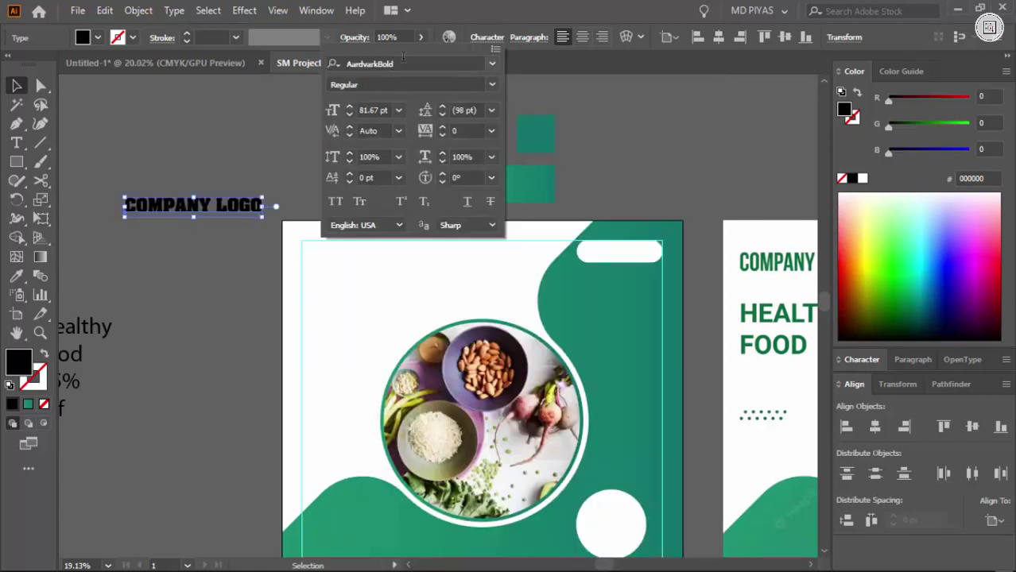
Step: Convert the COMPANY LOGO text to outlines and place it in the upper-left corner of the artboard's margin guides
key("ctrl+shift+o")
left_click_drag(191, 235, 461, 290)
left_click_drag(306, 238, 306, 250)
left_click(398, 302)
left_click_drag(477, 209, 127, 289)
left_click_drag(457, 280, 220, 230)
left_click_drag(171, 172, 417, 238)
left_click(410, 175)
left_click_drag(316, 239, 469, 322)
left_click_drag(477, 159, 382, 429)
left_click_drag(389, 311, 390, 279)
left_click(436, 182)
left_click_drag(549, 248, 413, 274)
left_click_drag(517, 293, 182, 252)
left_click_drag(290, 227, 357, 272)
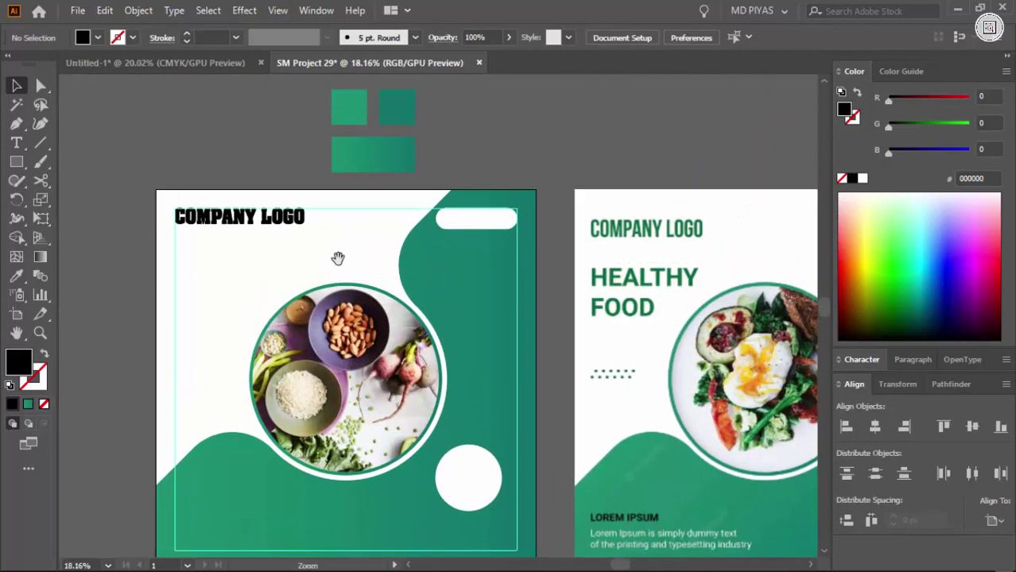
Step: Fill the COMPANY LOGO lettering with the green gradient sampled from the swatch rectangle above the artboard
left_click(303, 220)
left_click(256, 170)
left_click_drag(229, 229, 318, 226)
left_click_drag(275, 191, 345, 238)
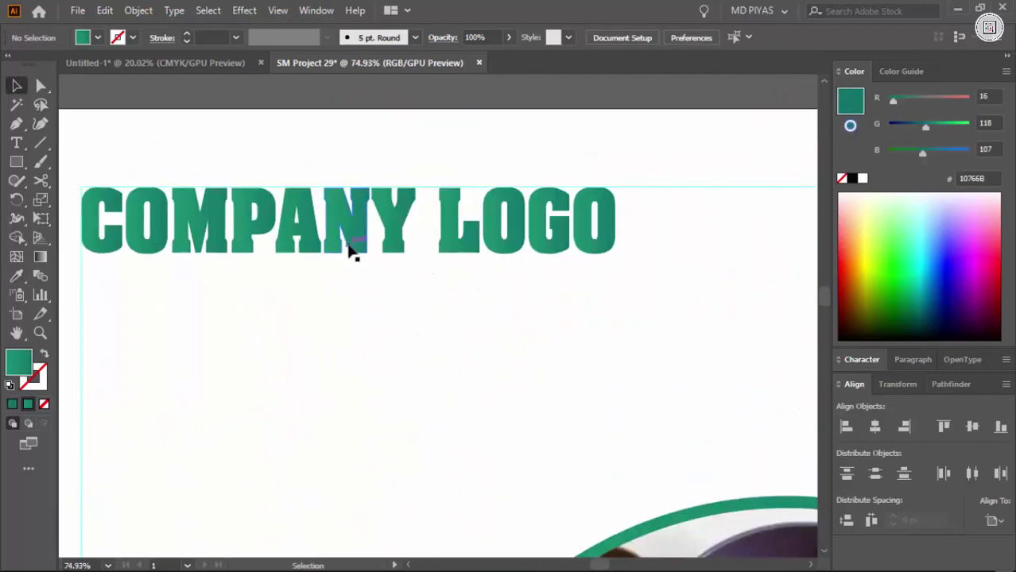
Step: Stretch the green gradient across the full width of the COMPANY LOGO lettering
left_click(347, 240)
key("g")
left_click_drag(89, 199, 612, 247)
key("v")
left_click(549, 290)
Step: Cut the word "Healthy" out of the text block beside the artboard and paste it as a separate text object
left_click_drag(545, 262, 469, 306)
left_click_drag(486, 334, 382, 296)
left_click_drag(302, 286, 390, 271)
left_click(189, 255)
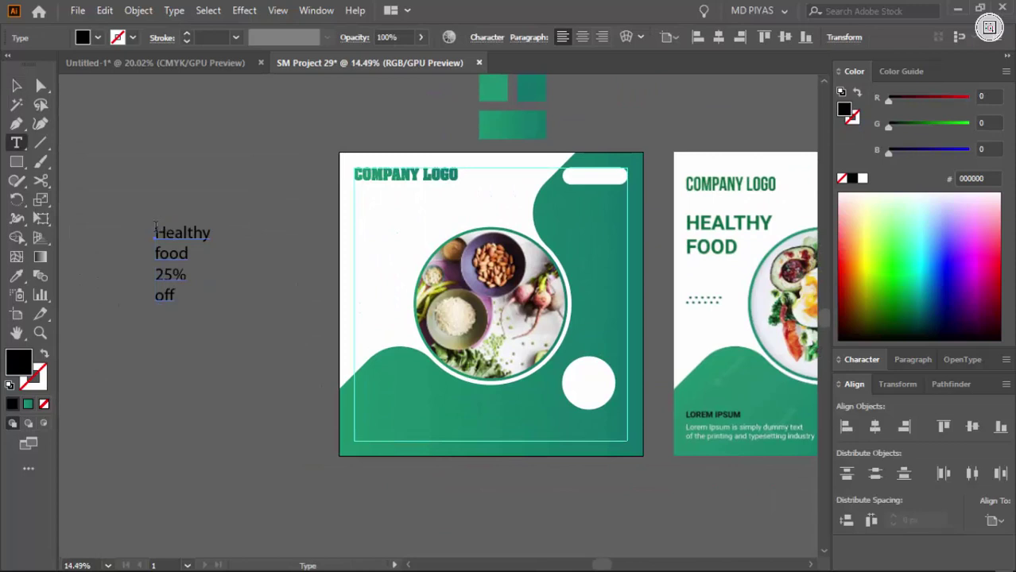
key("ctrl+x")
left_click(254, 242)
key("ctrl+v")
Step: Cut the word "food" out of the text block and paste it as its own text object below "Healthy"
left_click(172, 253)
double_click(172, 253)
left_click(253, 287, "ctrl")
left_click(254, 286)
key("ctrl+v")
key("Escape")
Step: Set both the "Healthy" and "food" texts to the Arial font in the Black style
left_click_drag(251, 226, 299, 288)
left_click(864, 361)
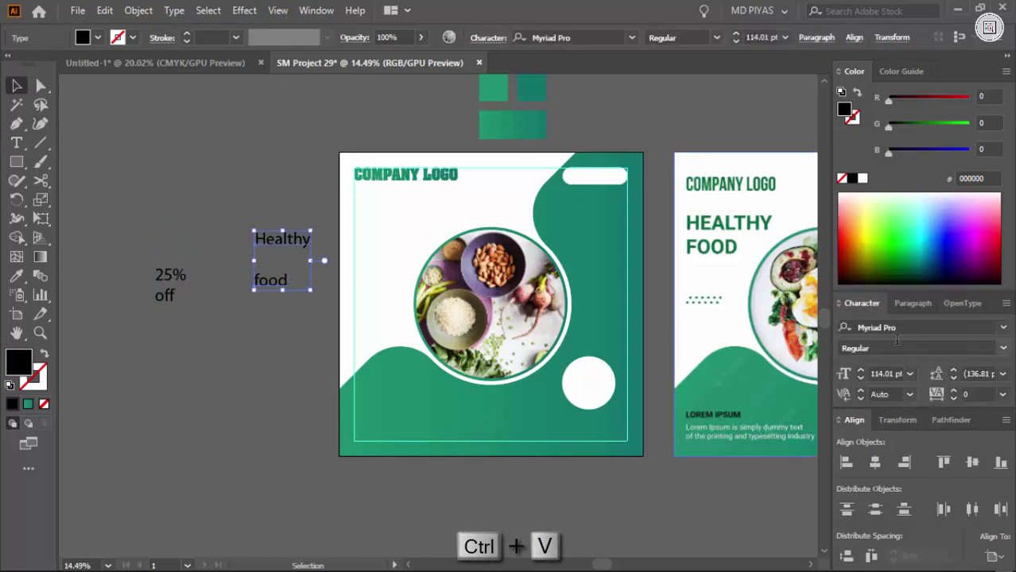
type("at")
key("BackSpace")
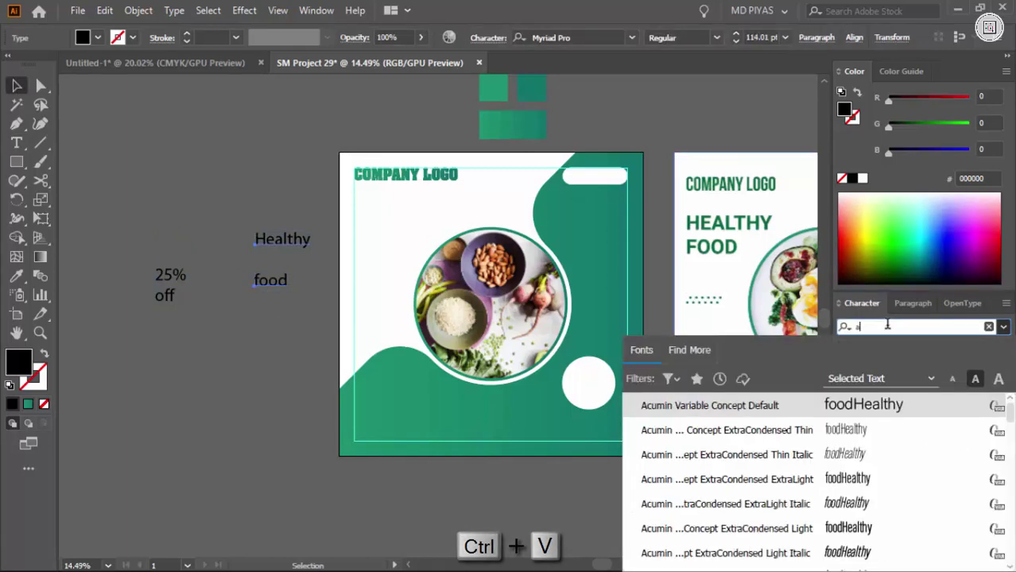
type("ri")
left_click(676, 433)
left_click(1000, 348)
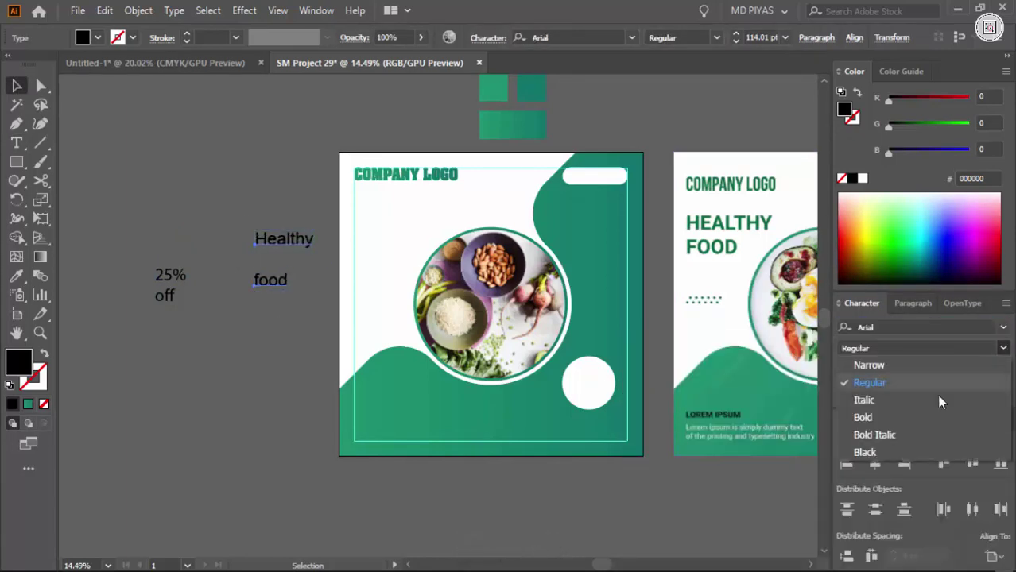
left_click(880, 453)
Step: Change the "Healthy" and "food" texts to uppercase
key("ctrl+space")
left_click(256, 278)
left_click(174, 10)
mouse_move(239, 260)
left_click(446, 231)
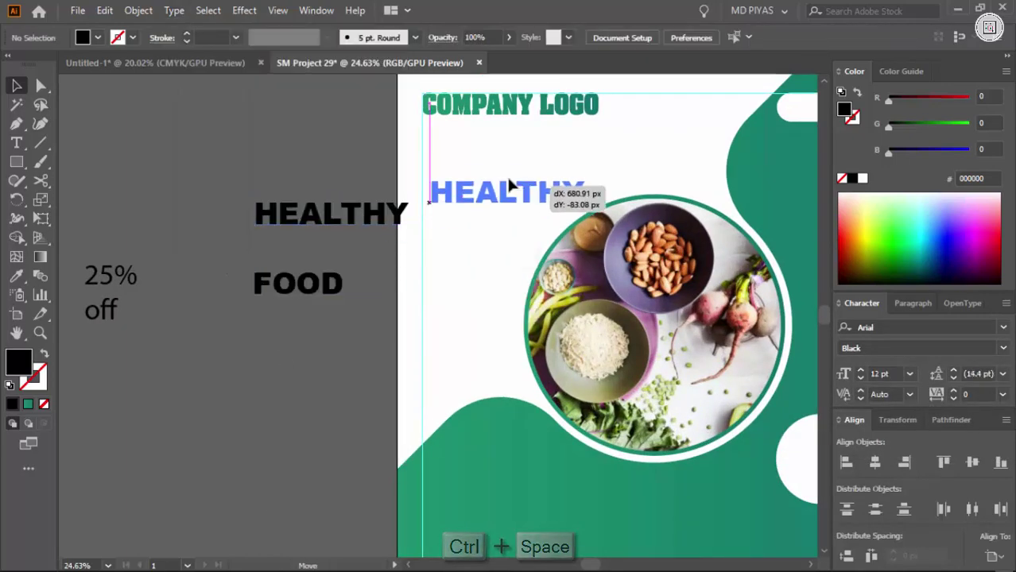
Step: Place HEALTHY on the artboard below the company logo, aligned with the left margin guide
key("ctrl+space")
left_click_drag(312, 268, 226, 259)
mouse_move(340, 229)
left_mouse_down()
mouse_move(426, 277)
mouse_move(371, 320)
left_mouse_up()
left_click(403, 286)
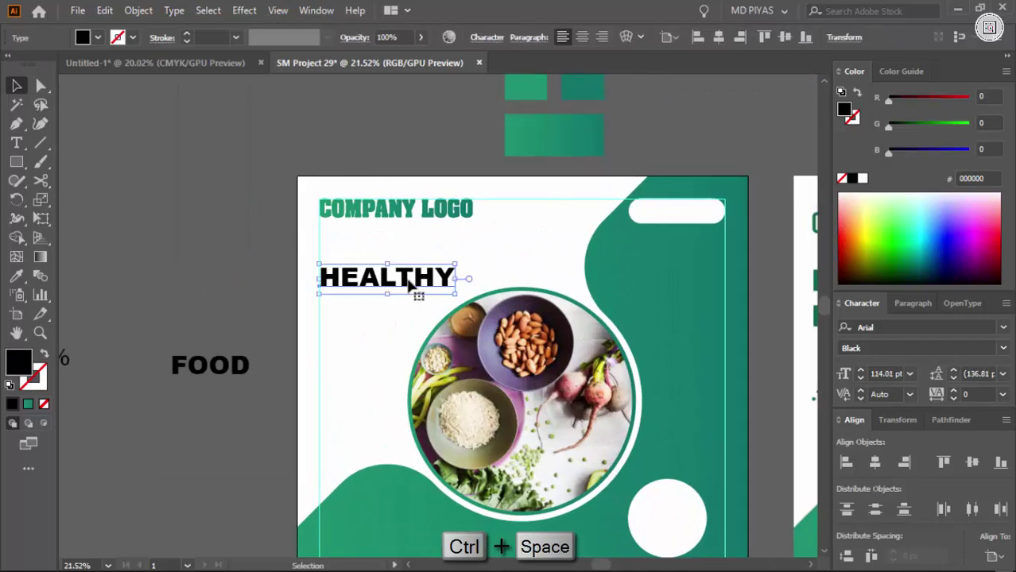
Step: Color the HEALTHY text with the dark green 10766B from the sample swatch
left_click(178, 252)
key("ctrl+space")
left_click_drag(340, 260, 254, 266)
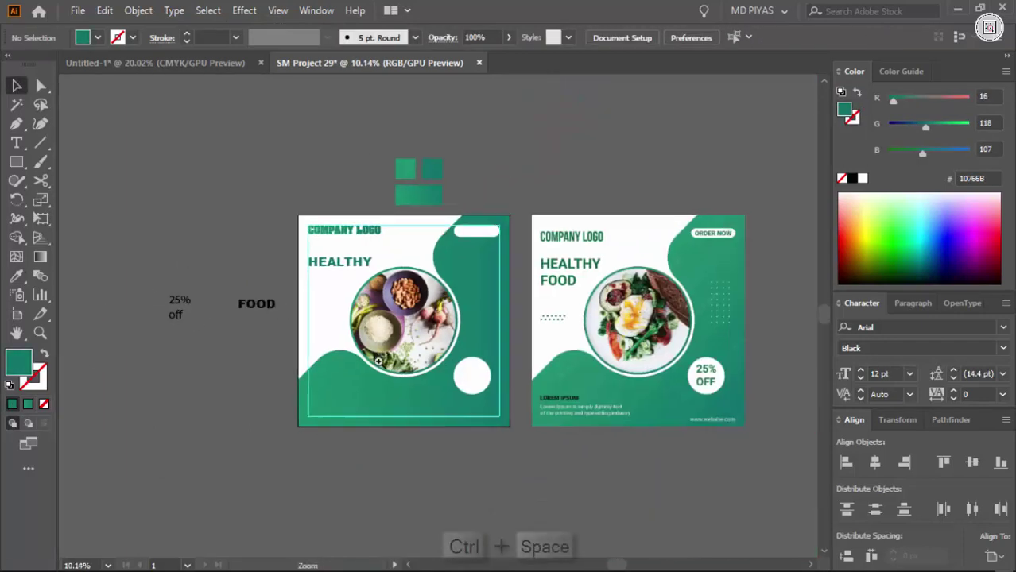
left_click_drag(418, 322, 506, 322)
left_click_drag(311, 251, 298, 241)
Step: Move FOOD onto the artboard directly below HEALTHY, aligned with the left margin guide
left_click(181, 272)
key("ctrl+space")
left_click_drag(436, 351, 313, 347)
mouse_move(302, 284)
left_mouse_down()
mouse_move(512, 279)
mouse_move(439, 300)
left_mouse_up()
mouse_move(461, 160)
left_mouse_down()
mouse_move(445, 313)
mouse_move(431, 297)
left_mouse_up()
left_click(368, 398)
left_click(415, 488)
key("ctrl+space")
left_click_drag(363, 384, 268, 430)
left_click_drag(457, 371, 532, 324)
left_click_drag(532, 324, 529, 299)
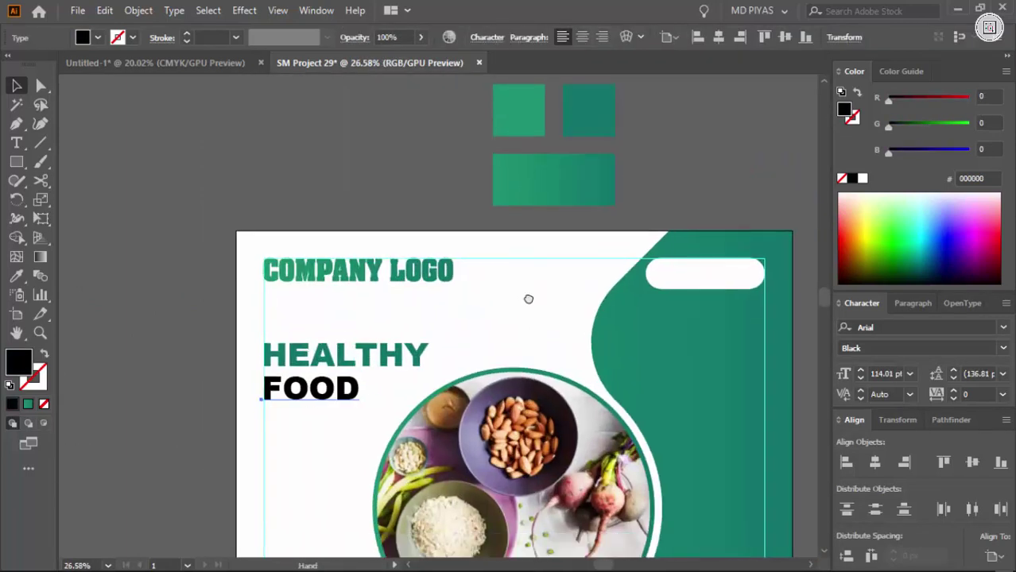
Step: Give the FOOD text the same dark green color as HEALTHY
left_click(107, 367)
key("ctrl+space")
left_click_drag(350, 286, 325, 442)
left_click_drag(318, 310, 636, 314)
left_click_drag(347, 348, 347, 356)
Step: Change the font style of the HEALTHY text to Bold
left_click(369, 279)
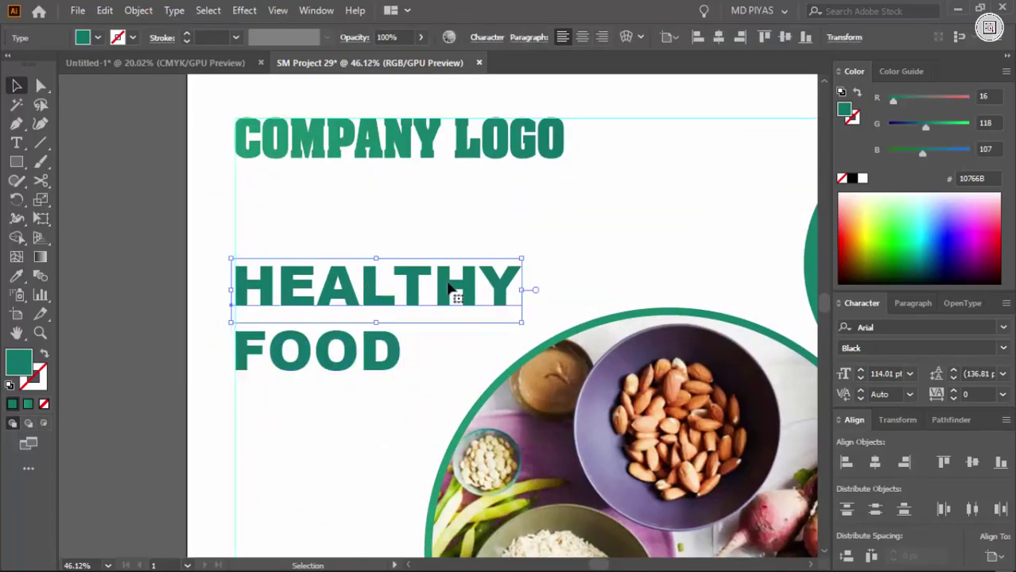
left_click(1004, 353)
left_click(892, 415)
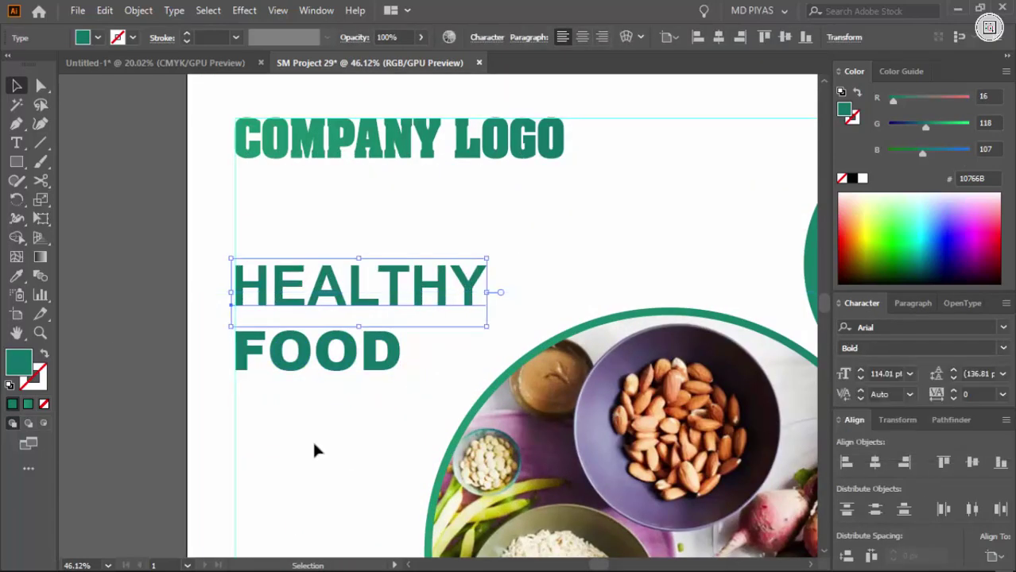
left_click(312, 439)
Step: Nudge the FOOD text slightly up to tighten the gap below HEALTHY
key("ctrl+space")
left_click_drag(325, 348, 350, 350)
left_click_drag(367, 365, 364, 352)
left_click(318, 434)
Step: Move the "25% off" text block to the empty area below the artboard
key("ctrl+space")
left_click_drag(439, 282, 218, 395)
left_click_drag(342, 278, 315, 321)
left_click_drag(134, 315, 440, 521)
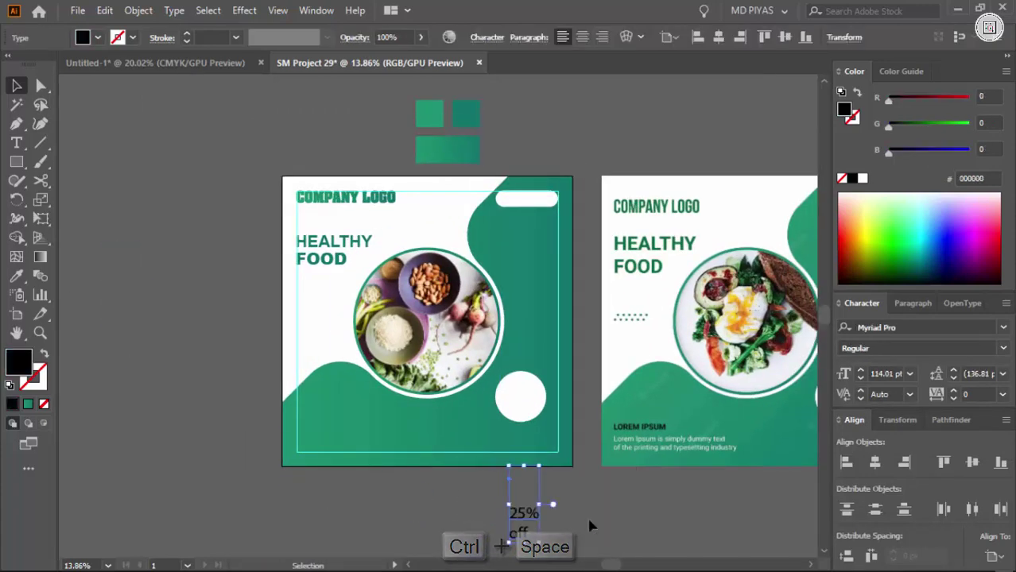
left_click_drag(589, 526, 469, 452)
left_click(396, 496)
key("ctrl+space")
left_click_drag(376, 452, 469, 484)
Step: Cut "25%" out of the discount text block and paste it as a separate text object
double_click(469, 427)
left_click_drag(474, 427, 406, 427)
key("ctrl+x")
key("Escape")
key("t")
left_click(525, 375)
key("ctrl+v")
Step: Cut the word "off" from the discount text block and paste it as its own text object
double_click(428, 469)
key("ctrl+x")
left_click(507, 451, "ctrl")
left_click(517, 449)
key("ctrl+v")
left_click(516, 461, "ctrl")
left_click(509, 461)
key("ctrl+v")
key("Escape")
Step: Change the discount texts to uppercase so the word reads OFF
left_click(175, 11)
mouse_move(231, 257)
left_click(438, 205)
Step: Copy the dark green Arial Black formatting of FOOD onto the 25% text
left_click_drag(570, 316, 509, 349)
left_click(569, 441)
key("i")
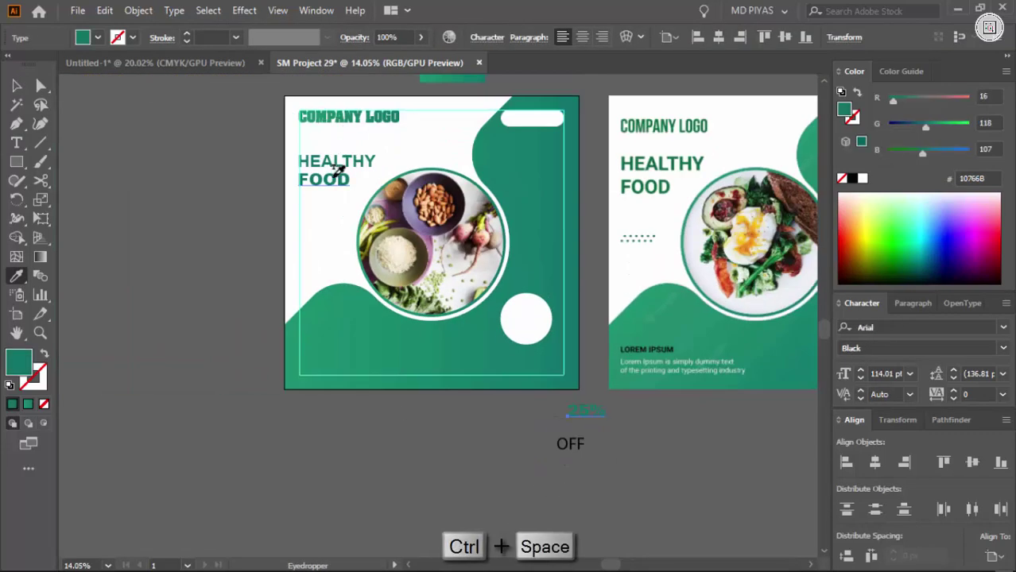
Step: Set the font of the OFF text to Arial Narrow
left_click(586, 451)
left_click_drag(588, 450, 652, 452)
left_click_drag(652, 451, 591, 448)
type("ar")
Step: Place the 25% text inside the white circle at the lower right of the design
left_click_drag(521, 396, 424, 241)
left_click(630, 381)
scroll(630, 381, "down", 2)
left_click_drag(354, 314, 385, 353)
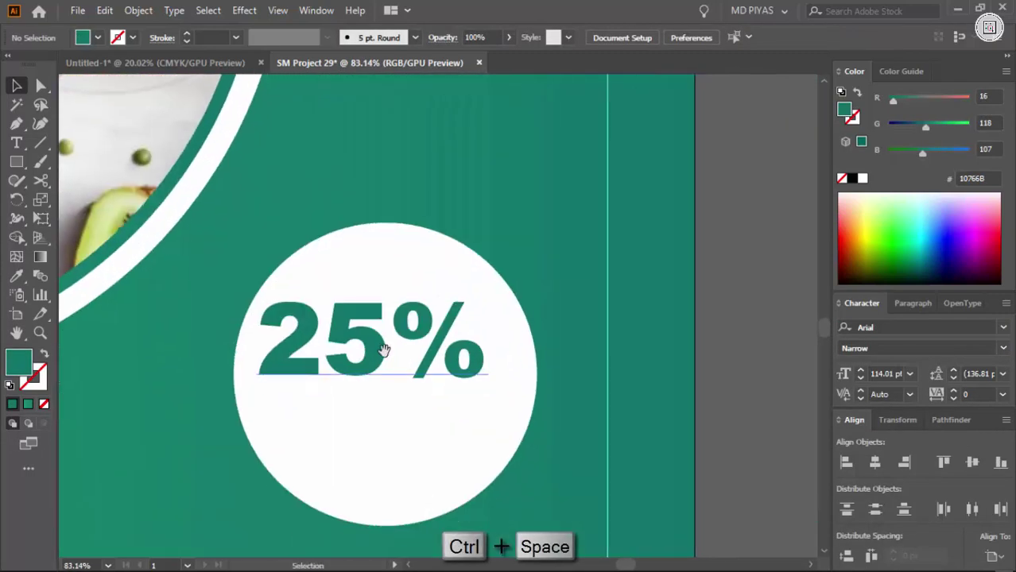
left_click(463, 354)
left_click_drag(498, 347, 452, 347)
Step: Move the OFF text into the white circle below 25%
scroll(471, 346, "down", 3)
left_click_drag(468, 454, 436, 309)
left_click_drag(515, 511, 407, 240)
left_click(422, 461)
left_click_drag(427, 296, 445, 291)
Step: Match the OFF text to the dark green Arial Black formatting of the 25% text
left_click_drag(423, 191, 426, 260)
left_click(425, 298)
key("i")
left_click(404, 199)
left_click(416, 209)
key("ctrl+z")
left_click(415, 226, "shift")
left_click(436, 258)
left_click(880, 462)
left_click(726, 373)
Step: Scale the 25% text to 92.1 pt and OFF to 63.72 pt, stacked inside the white circle
left_click_drag(423, 309, 480, 310)
left_click_drag(471, 316, 621, 318)
left_click_drag(334, 303, 335, 296)
left_click_drag(335, 269, 335, 253)
left_click(588, 288)
left_click_drag(266, 297, 375, 278)
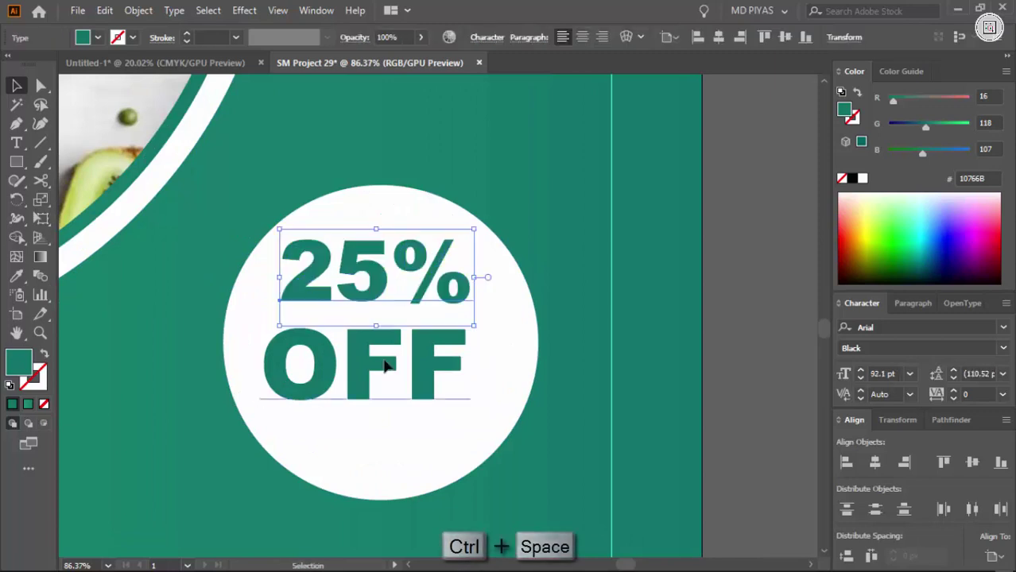
left_click_drag(385, 361, 385, 366)
left_click_drag(365, 436, 364, 384)
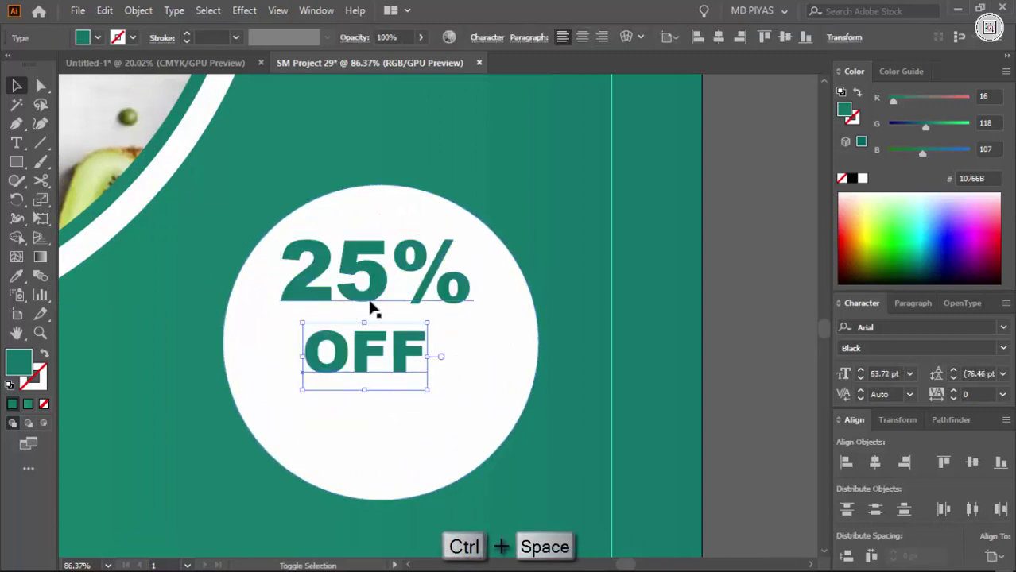
Step: Adjust the size and position of the 25% and OFF texts together inside the white circle
left_click_drag(370, 305, 370, 307)
left_click(360, 357, "shift")
left_click_drag(363, 356, 364, 376)
left_click_drag(475, 335, 490, 337)
left_click_drag(414, 344, 428, 341)
left_click(709, 315)
Step: Change the OFF text's font style to Regular and enlarge it to 68.71 pt beneath 25%
left_click_drag(597, 304, 388, 384)
left_click_drag(398, 338, 477, 338)
left_click(347, 349)
left_click(1003, 348)
left_click(872, 383)
left_click(638, 354)
left_click_drag(306, 336, 405, 374)
left_click_drag(521, 329, 684, 338)
left_click(604, 350)
Step: Group the 25% and OFF texts and align the group to the white circle as key object
left_click(446, 340)
left_click(434, 289, "shift")
key("ctrl+g")
left_click(426, 240, "shift")
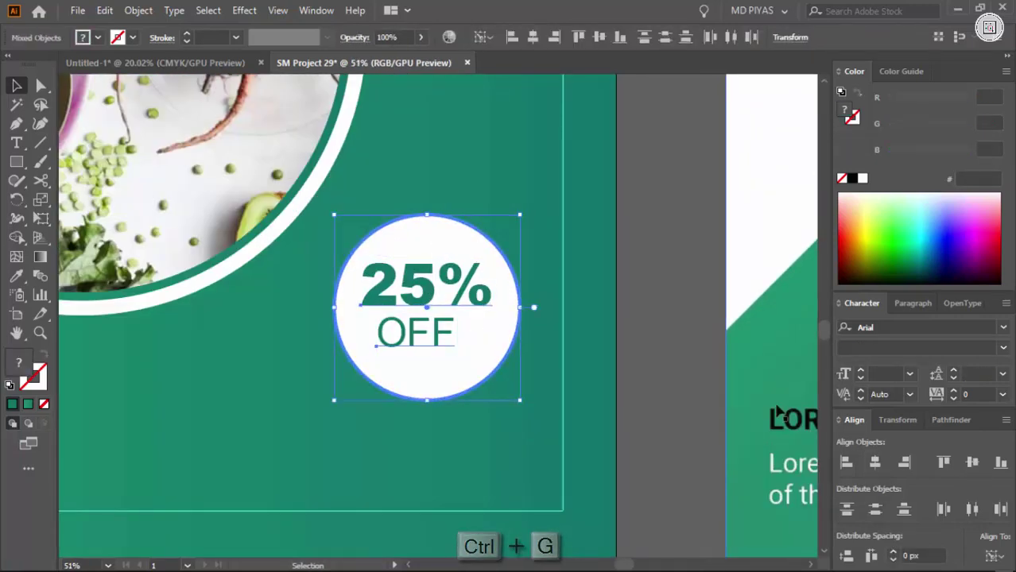
left_click(666, 361)
left_click_drag(418, 278, 721, 314)
left_click_drag(389, 267, 7, 464)
left_click_drag(391, 366, 549, 397)
left_click_drag(605, 349, 531, 308)
left_click_drag(382, 437, 493, 445)
key("t")
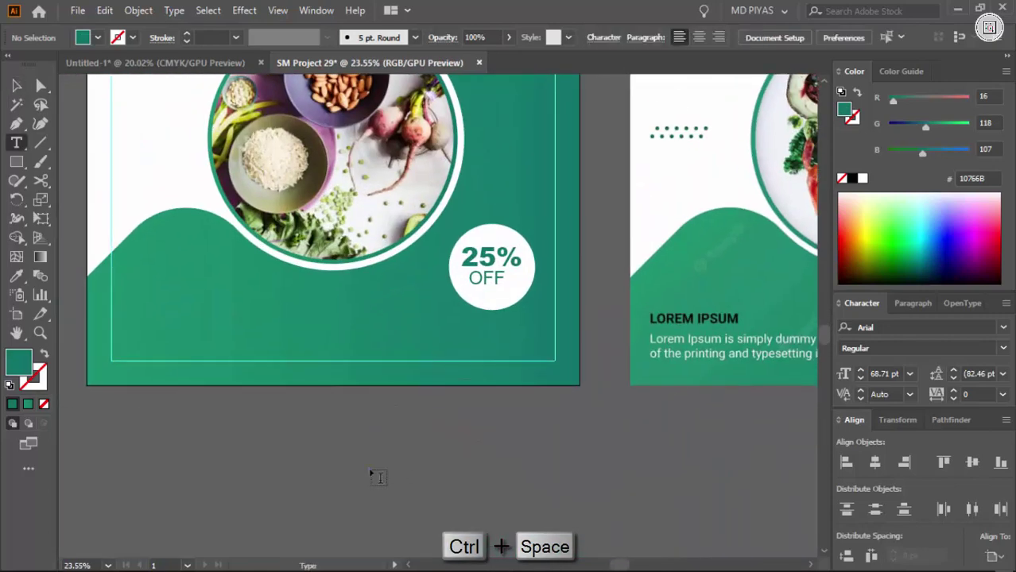
left_click(372, 474)
double_click(402, 465)
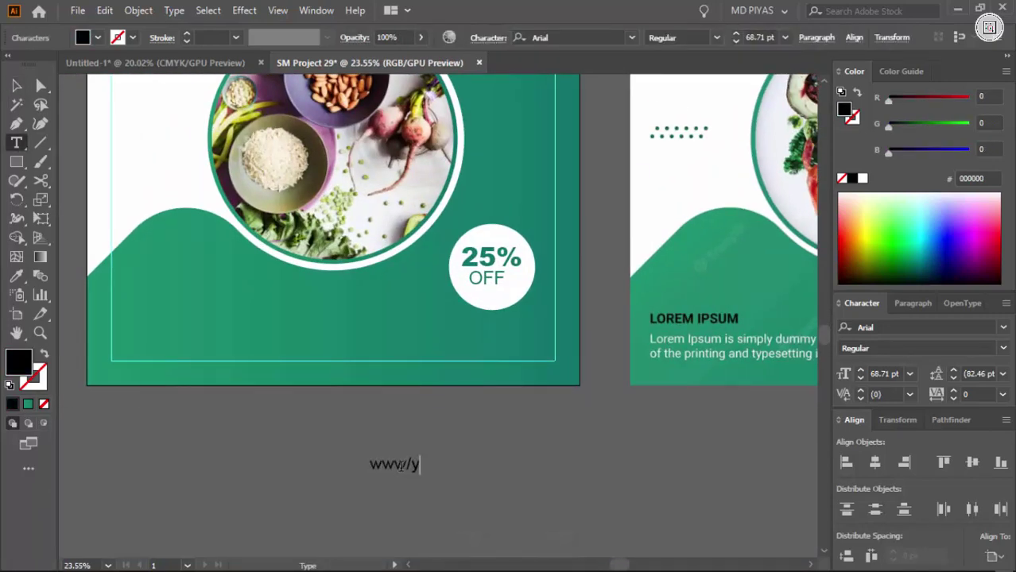
left_click(412, 500, "ctrl")
left_click(412, 467)
key("BackSpace")
key("Escape")
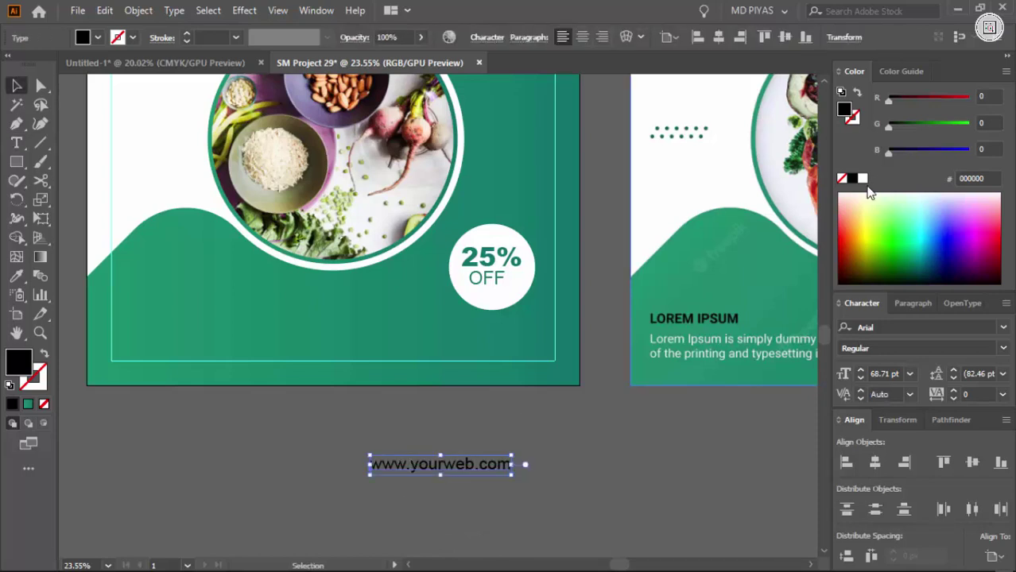
Step: Fill the web address with white and place it in the lower right corner of the design's margin guides
left_click_drag(488, 469, 635, 391)
left_click(533, 359)
key("ctrl+space")
left_click_drag(604, 361, 641, 361)
left_click_drag(607, 356, 607, 390)
key("ctrl+space")
left_click_drag(692, 311, 608, 318)
left_click(589, 414)
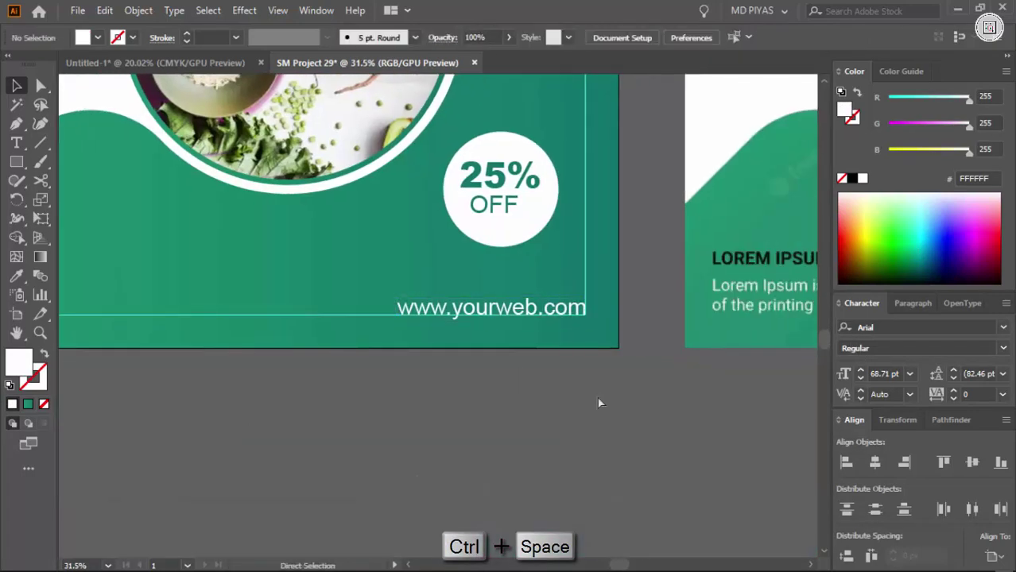
Step: Add a Lorem ipsum heading in Arial Bold and place it at the left margin guide in the lower green area
key("ctrl+space")
left_click_drag(589, 414, 442, 418)
key("ctrl+space")
left_click_drag(340, 342, 588, 360)
key("space")
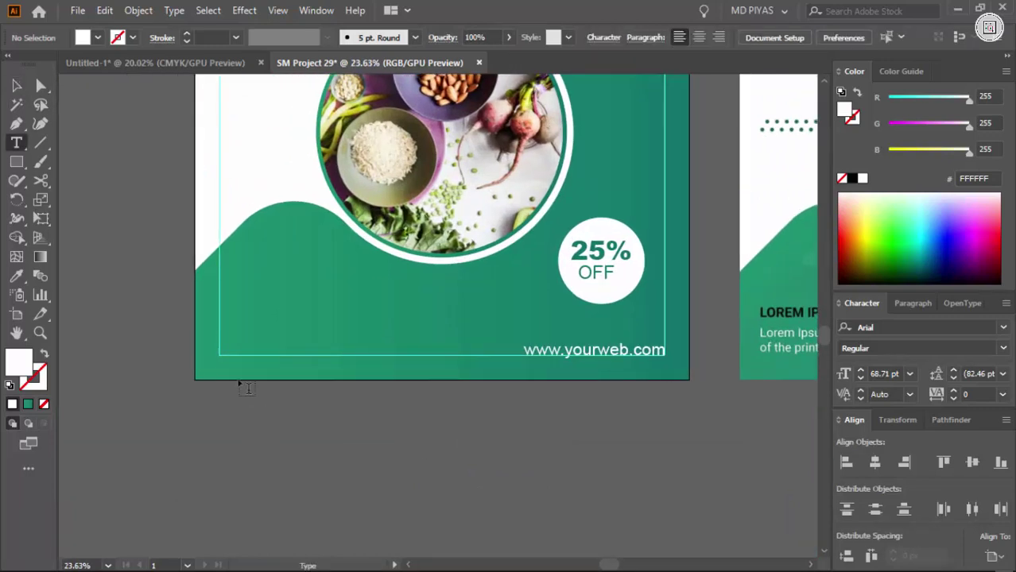
left_click(230, 420)
key("Escape")
left_click(968, 348)
left_click(862, 417)
left_click_drag(322, 415, 312, 293)
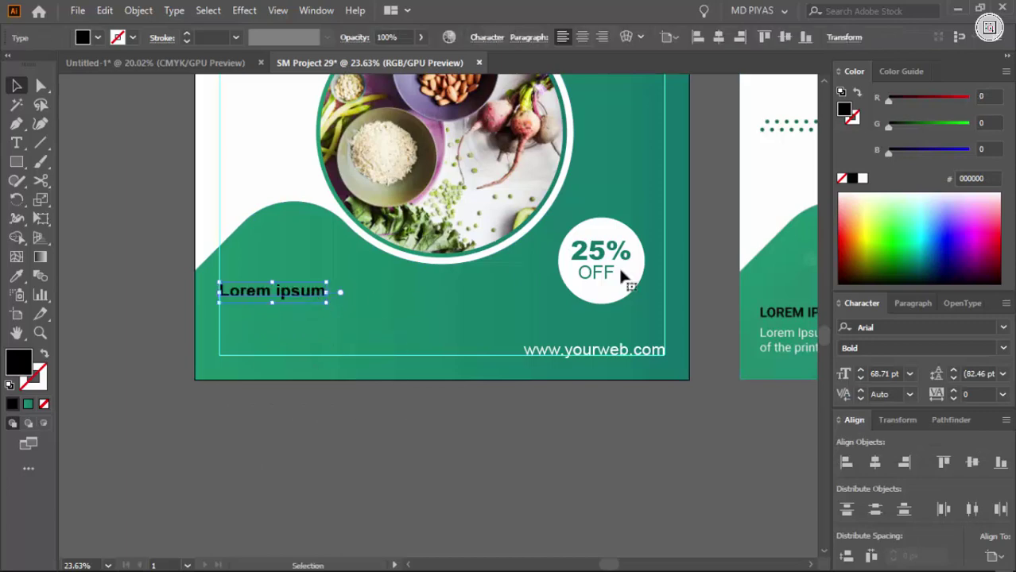
Step: Fill the Lorem ipsum heading with white and convert it to uppercase
left_click(839, 196)
left_click(174, 10)
mouse_move(374, 260)
left_click(455, 259)
Step: Create a placeholder text box below the LOREM IPSUM heading and set its font size to 36 pt
left_click_drag(334, 429, 434, 387)
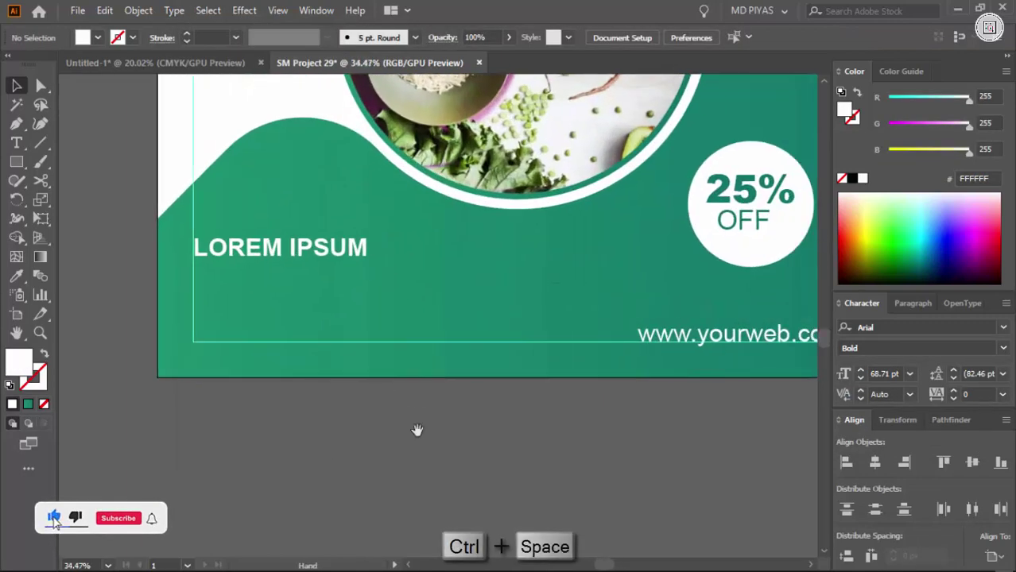
left_click_drag(203, 284, 465, 332)
key("ctrl+c")
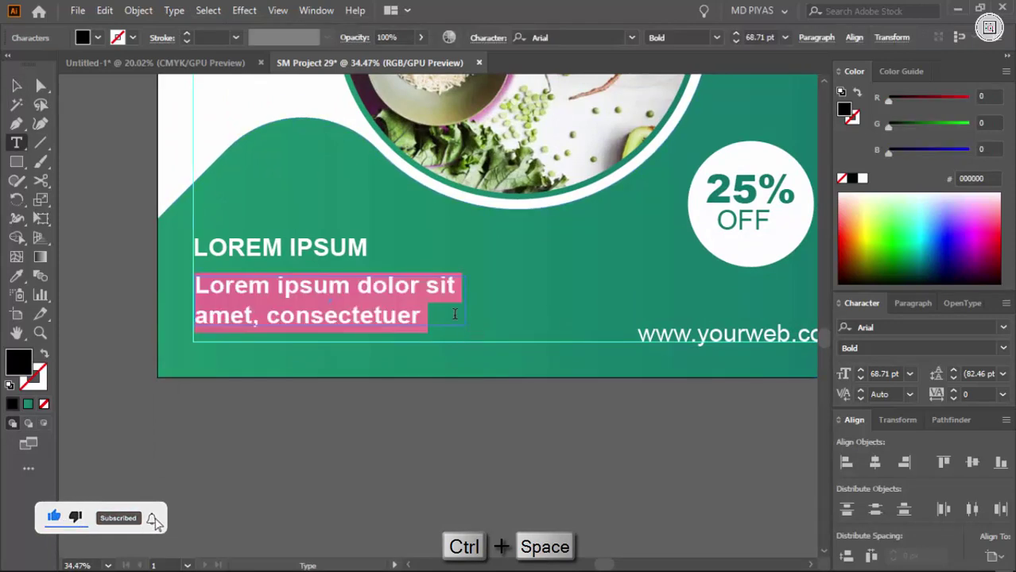
scroll(891, 374, "down", 20)
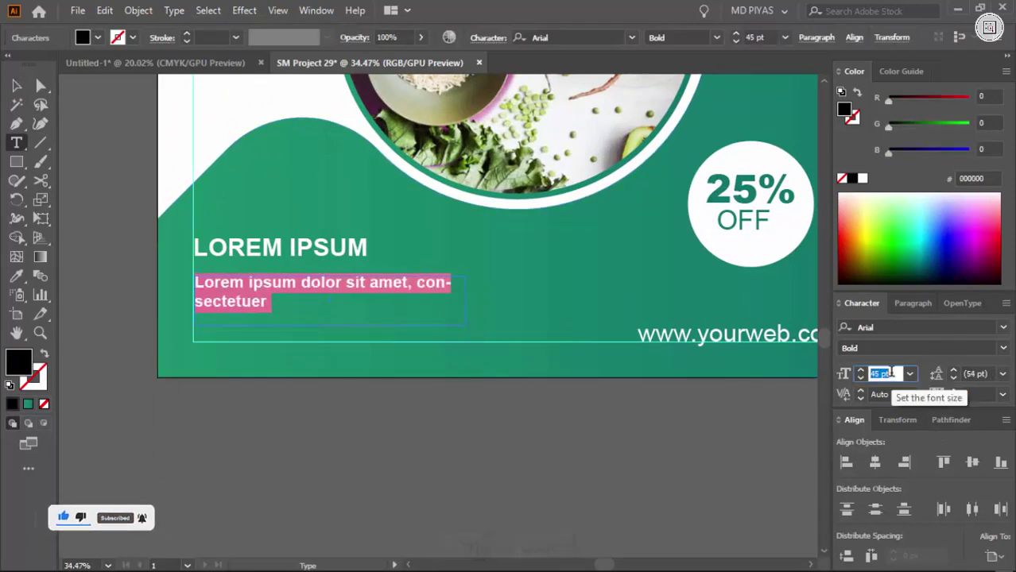
Step: Paste the placeholder sentence a second time into the box and widen the box so the text fits two lines
key("ctrl+v")
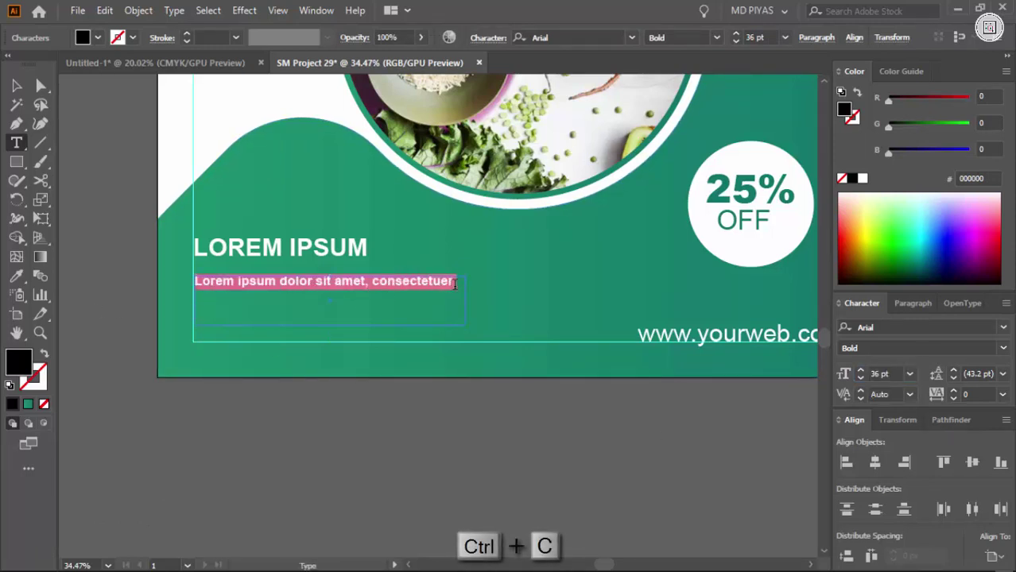
key("Escape")
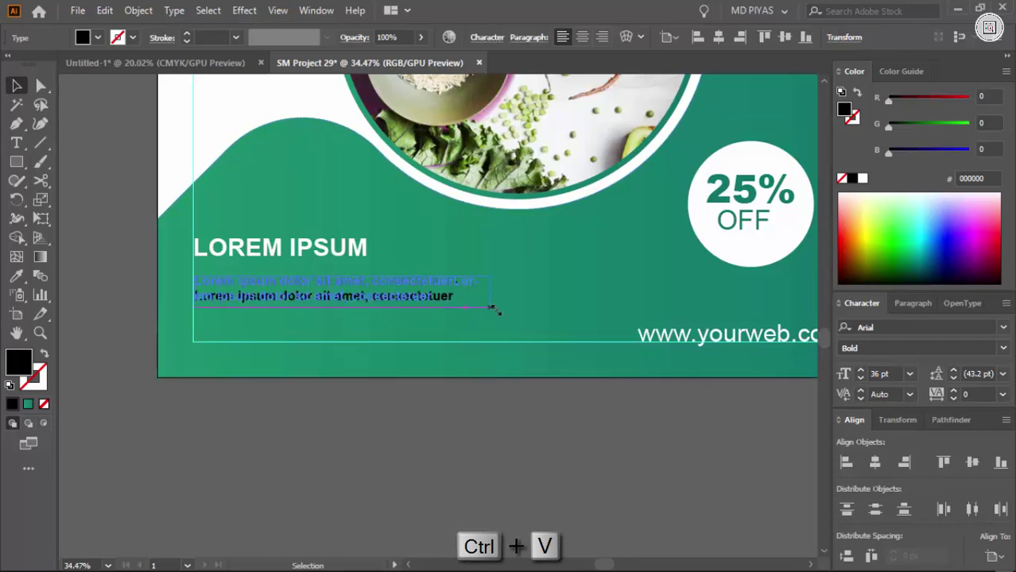
left_click_drag(507, 314, 506, 308)
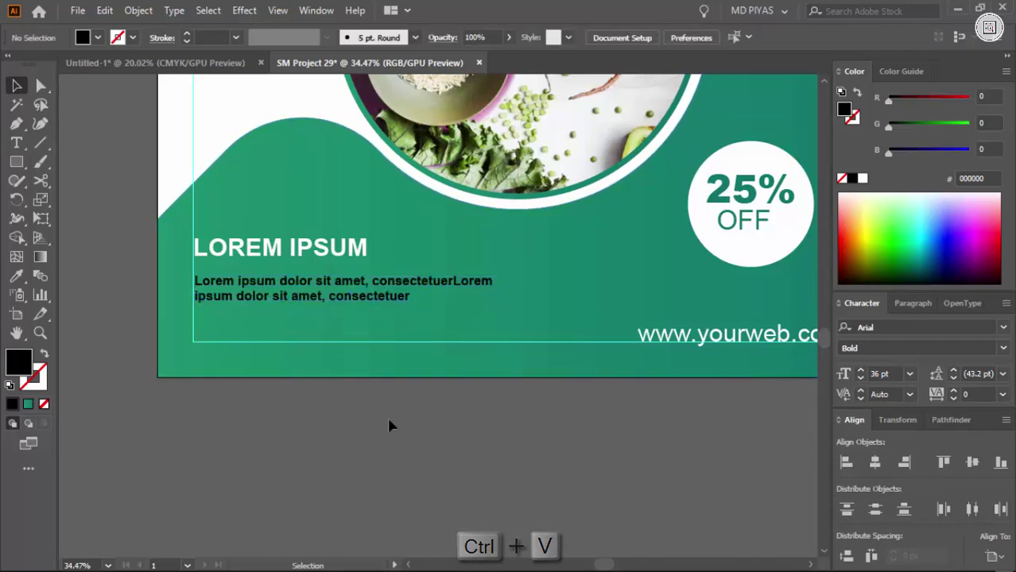
Step: Set the placeholder paragraph to Arial Regular, fill it with white and position it under the LOREM IPSUM heading
left_click(1004, 348)
left_click(870, 382)
left_click(362, 357)
left_click_drag(350, 294, 350, 293)
left_click(539, 301)
left_click_drag(540, 301, 376, 342)
left_click(254, 302)
left_click(362, 382)
left_click_drag(196, 319, 305, 318)
left_click(305, 310)
left_click(862, 179)
left_click(319, 413)
Step: Move the LOREM IPSUM heading and its paragraph so their left edges sit on the left margin guide
left_click_drag(231, 296, 272, 302)
left_click(271, 285)
left_click(271, 266)
left_click(265, 466)
scroll(353, 297, "up", 2)
left_click_drag(374, 286, 530, 175)
scroll(525, 168, "up", 6)
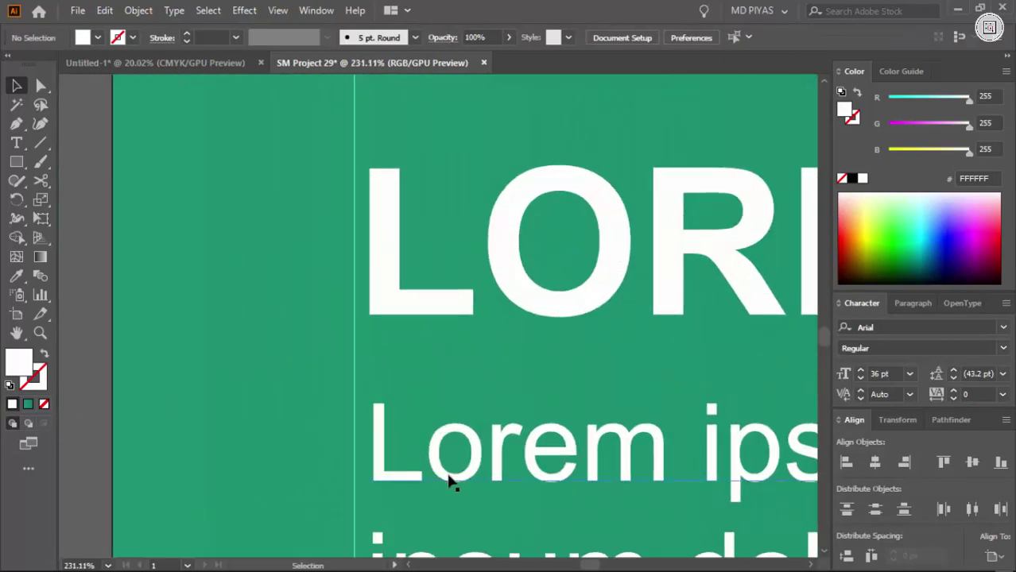
left_click(421, 310, "shift")
left_click_drag(450, 302, 433, 301)
left_click(418, 311)
left_click_drag(511, 293, 532, 284)
left_click(207, 356)
scroll(206, 357, "down", 6)
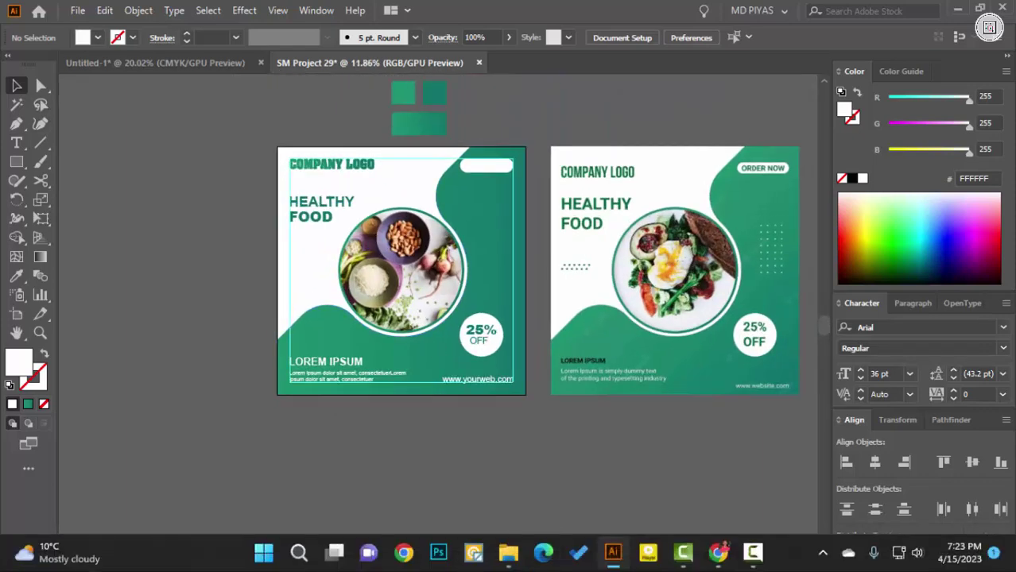
Step: Draw a circle with the Ellipse tool over the first upper-row dot of the reference's green dot pattern
left_click_drag(263, 371, 429, 306)
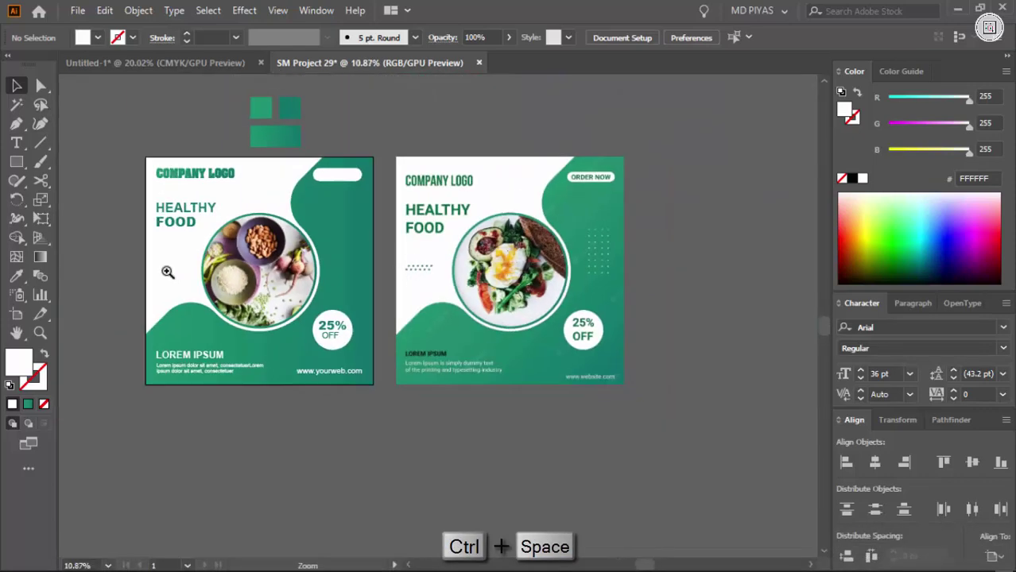
left_click_drag(404, 271, 550, 323)
left_click(14, 164)
scroll(343, 236, "up", 2)
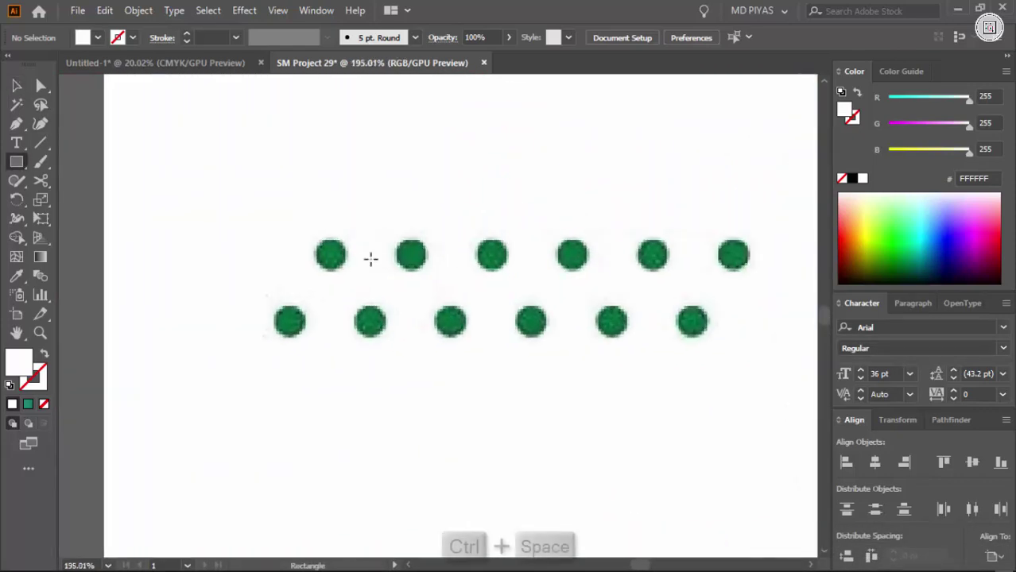
right_click(16, 146)
right_click(19, 163)
left_click(44, 218)
right_click(20, 165)
left_click(73, 200)
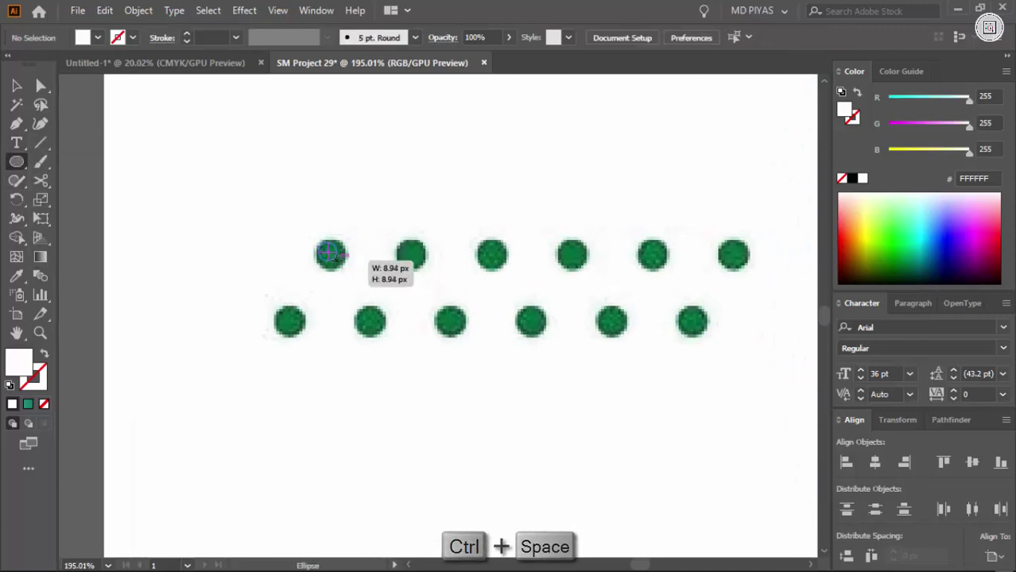
left_click_drag(342, 268, 343, 271)
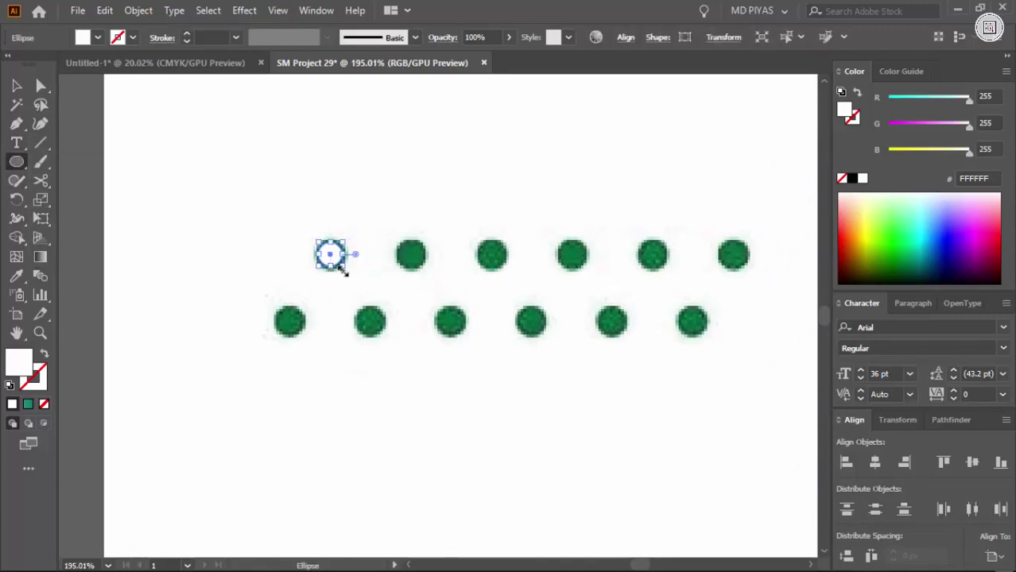
Step: Fill the circle with the dark green 016E3D sampled from the neighbouring dot and lock the reference image
left_click(412, 249)
key("v")
left_click(350, 265)
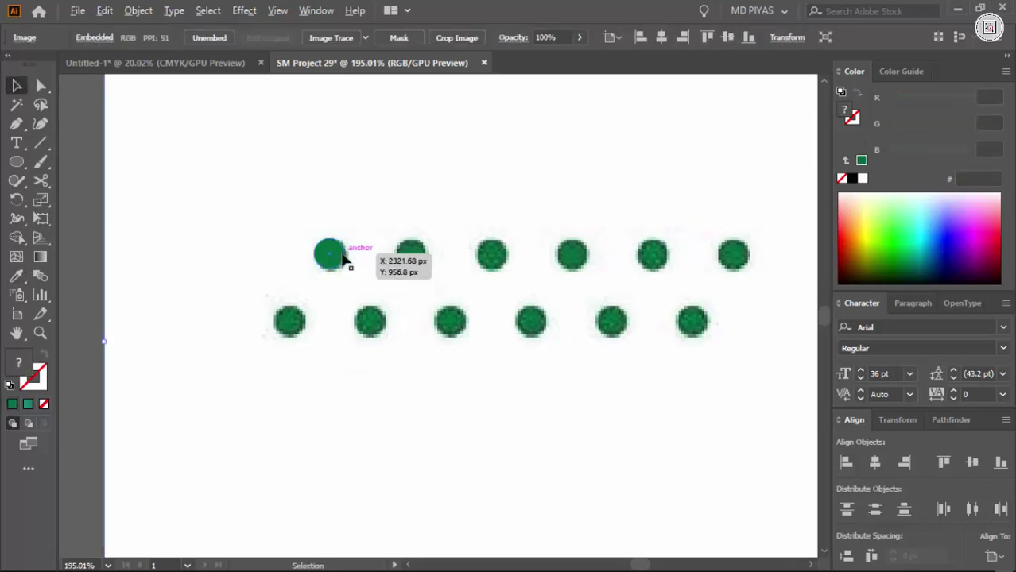
key("ctrl+2")
Step: Duplicate the green circle into two staggered rows of six and move the pattern into the design left of the food picture
left_click_drag(296, 329, 293, 331)
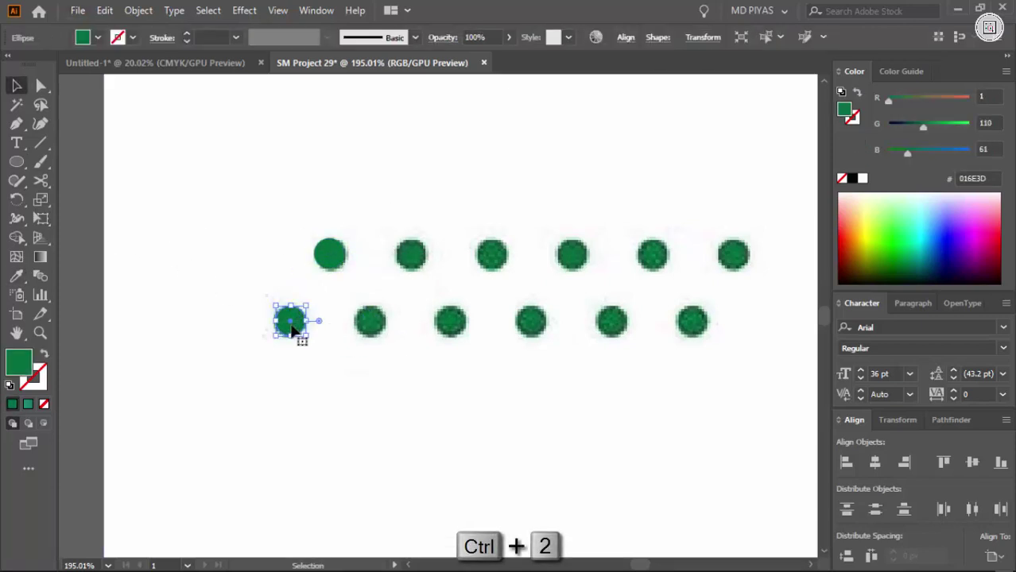
left_click_drag(374, 333, 373, 334)
key("ctrl+d")
key("ctrl+d")
key("ctrl+d")
key("ctrl+d")
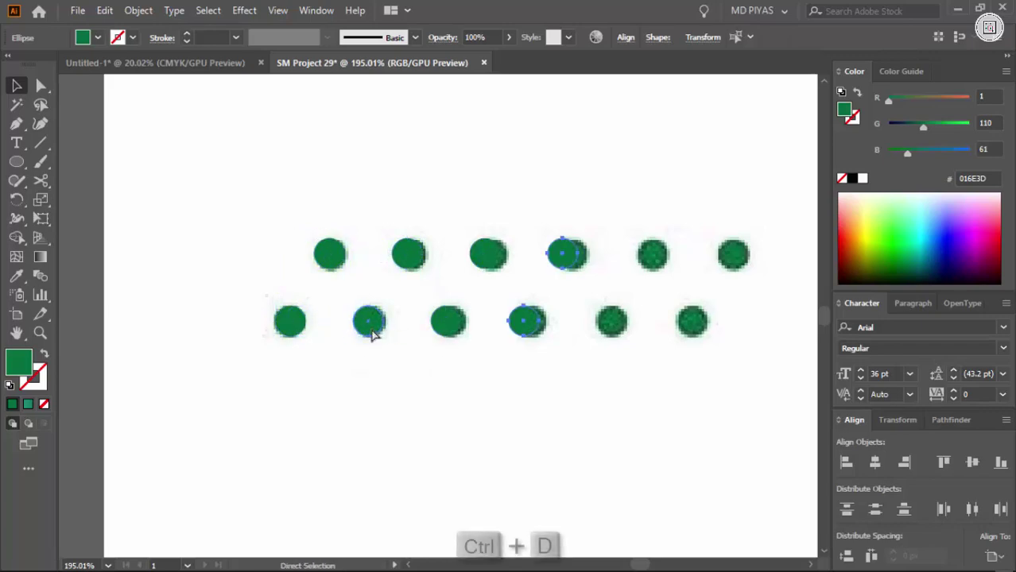
left_click_drag(694, 309, 239, 314)
left_click_drag(487, 303, 404, 308)
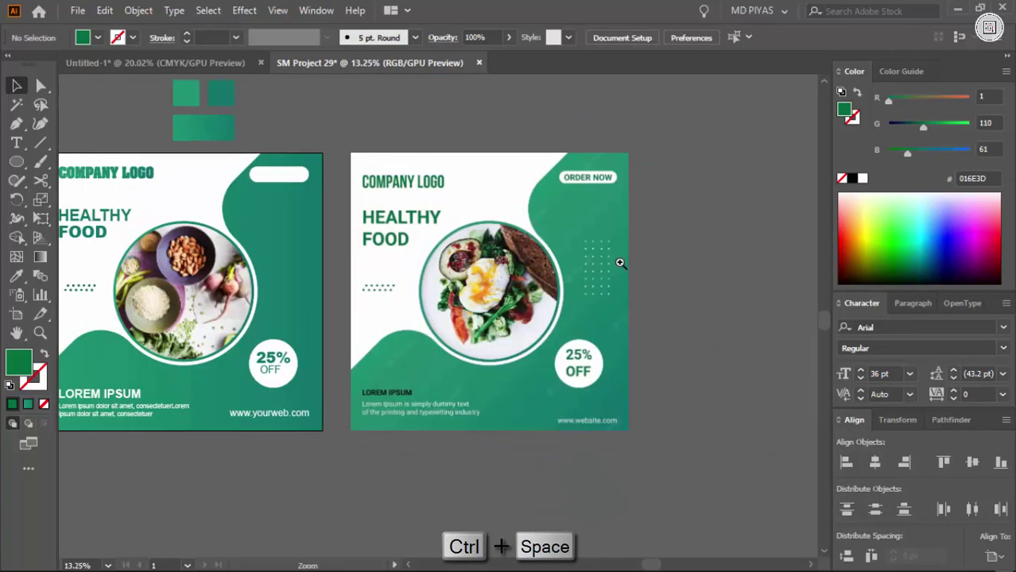
Step: Draw a small white square over the reference's dot grid and duplicate it into four columns and eight rows
left_click_drag(601, 277, 524, 262)
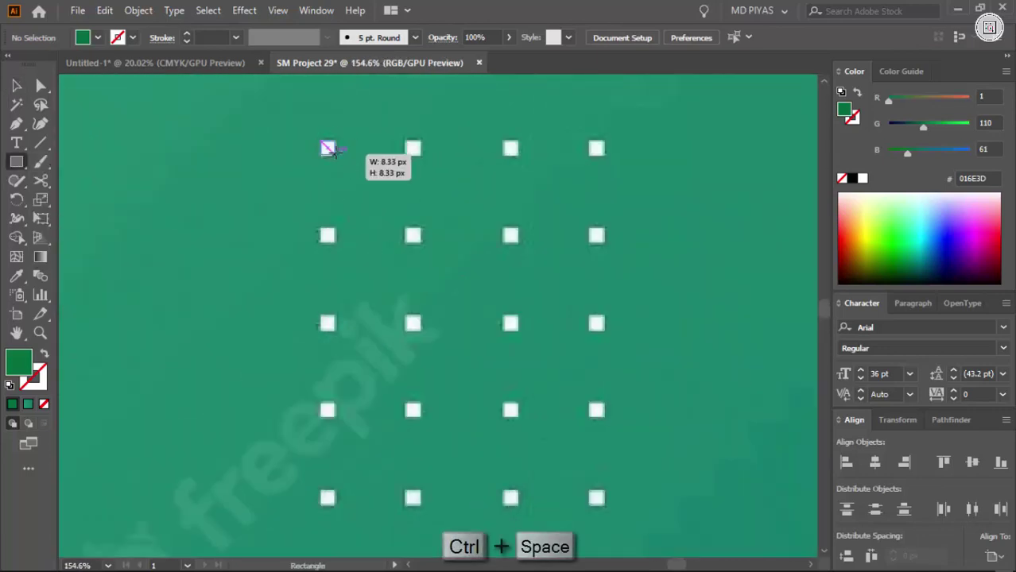
left_click_drag(329, 150, 330, 151)
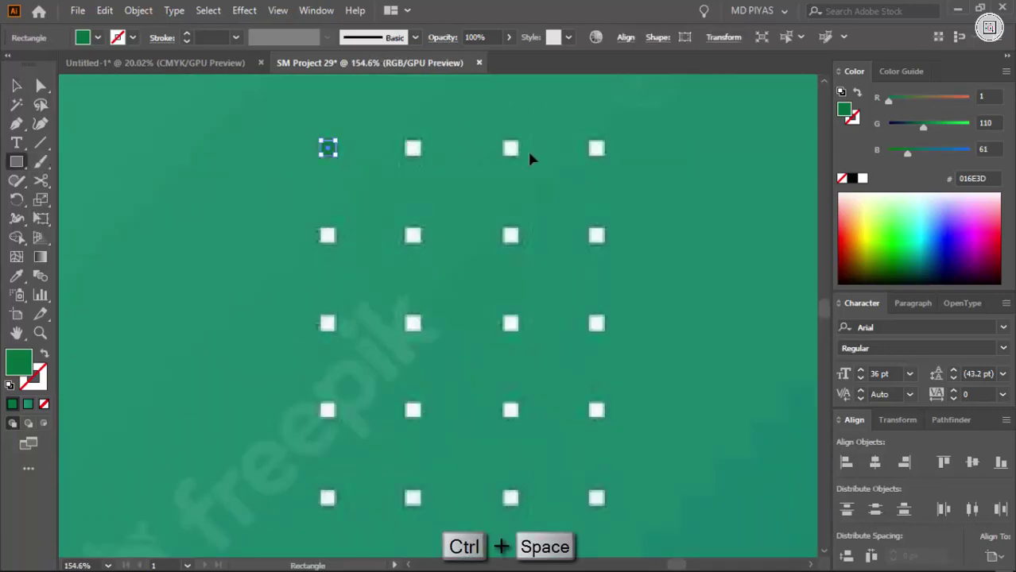
left_click_drag(403, 159, 405, 162)
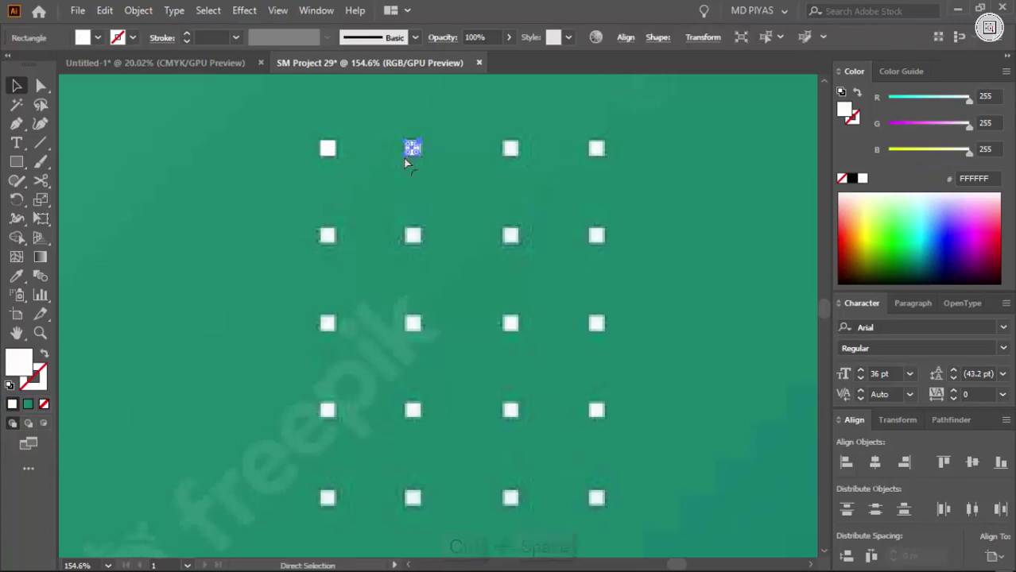
left_click_drag(581, 151, 594, 237)
left_click_drag(596, 239, 567, 257)
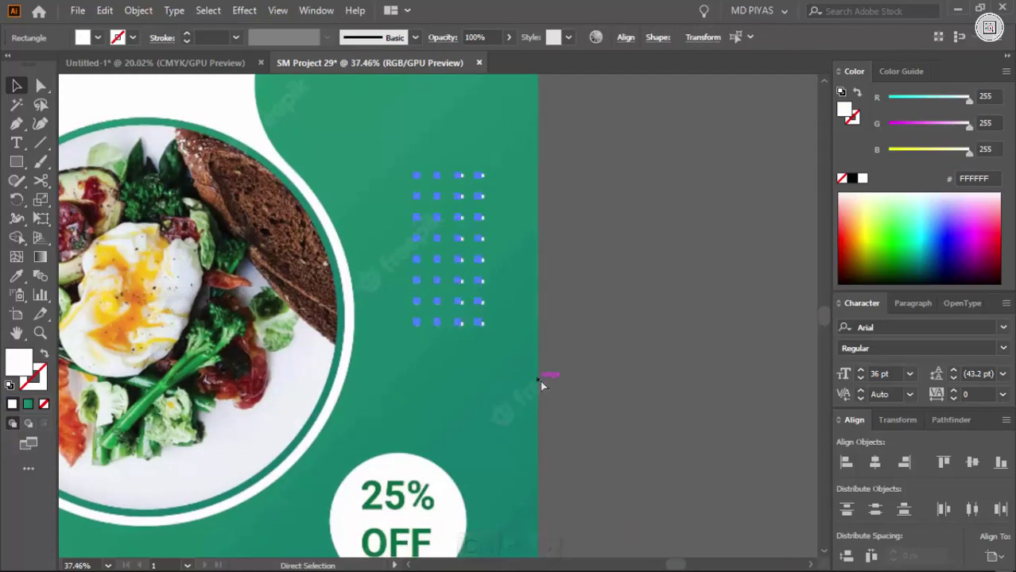
Step: Group the white squares and move the grid into the green area right of the design's food picture
left_click_drag(659, 289, 481, 256)
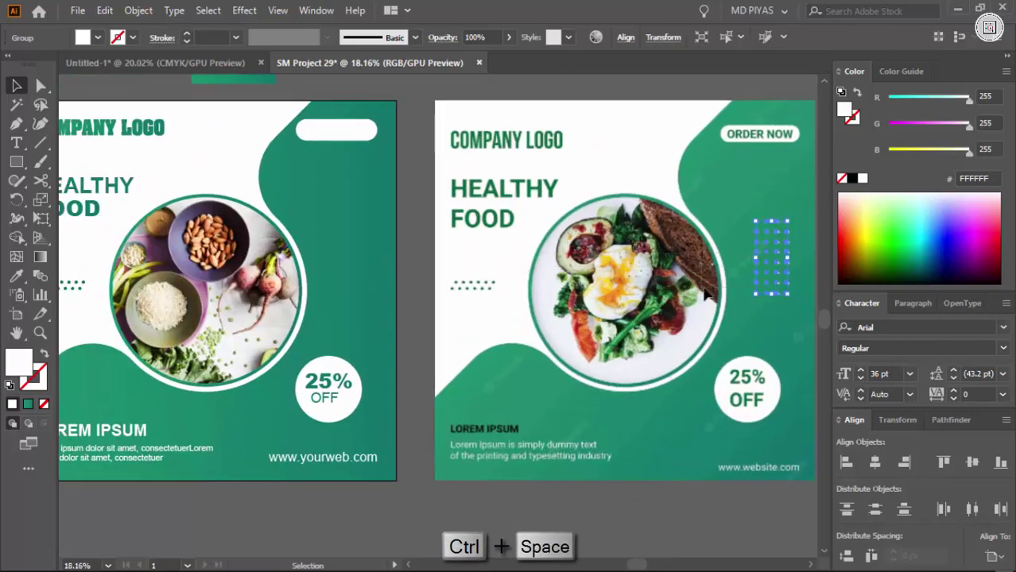
left_click_drag(770, 259, 491, 258)
left_click(707, 278)
left_click_drag(705, 278, 501, 331)
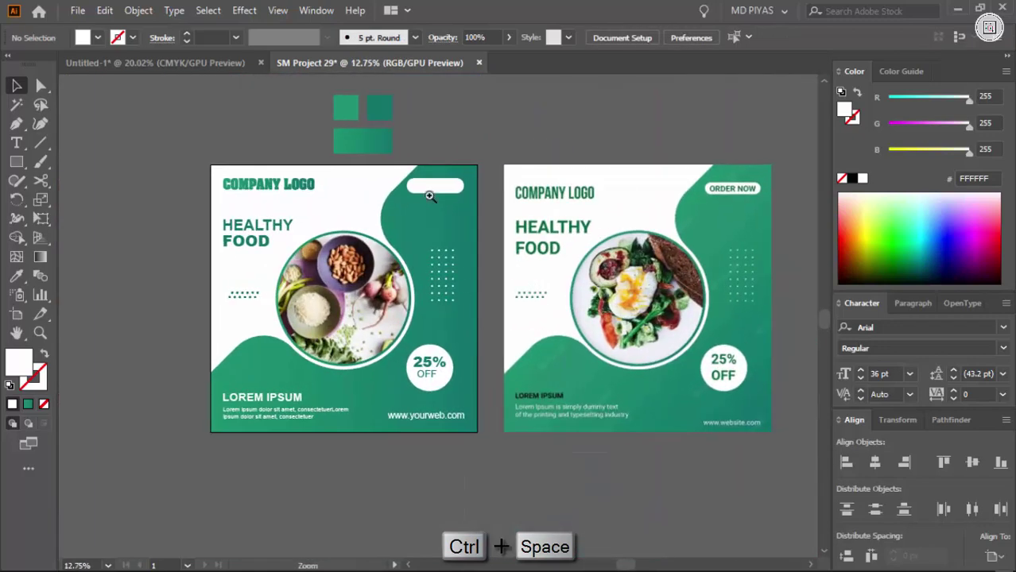
Step: Add the text "order now" above the design and convert it to uppercase
left_click_drag(516, 270, 553, 268)
key("t")
left_click(475, 235)
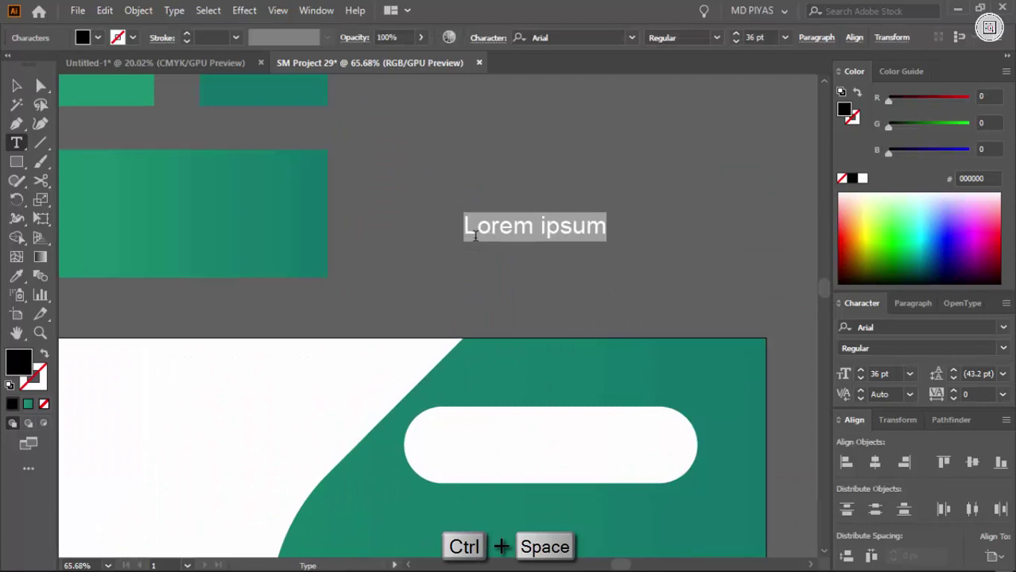
type("order now")
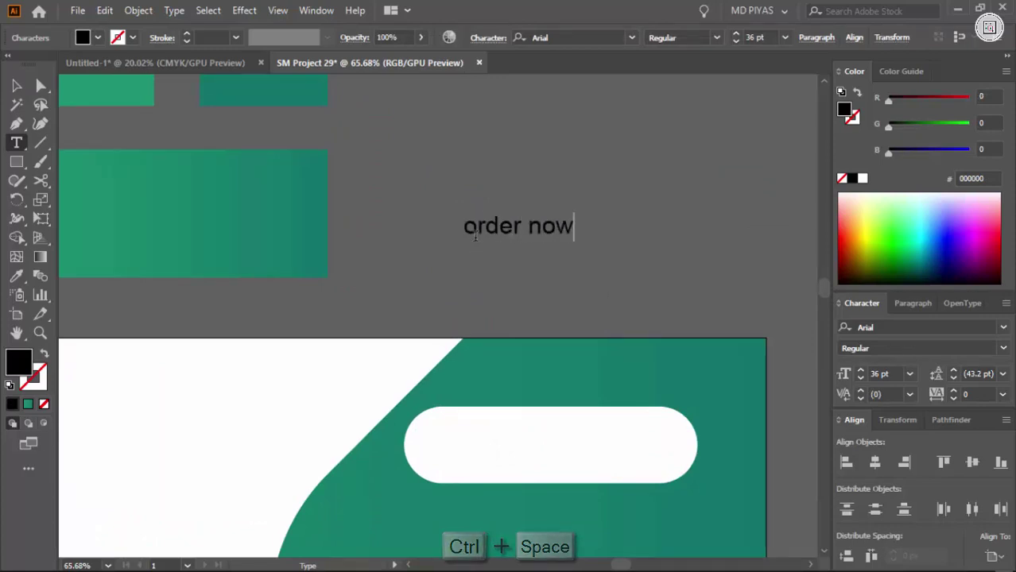
key("Escape")
left_click(169, 10)
left_click(457, 257)
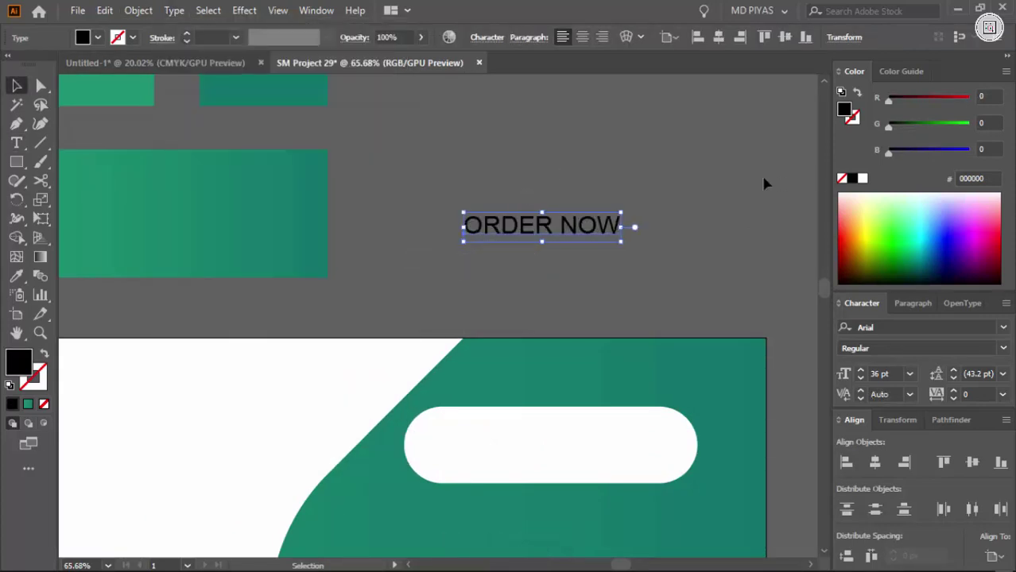
Step: Set the ORDER NOW text to Bold and place it inside the white rounded button shape
left_click(1003, 349)
left_click(870, 435)
left_click(692, 272)
left_click_drag(683, 280, 507, 191)
left_click_drag(437, 120, 448, 336)
left_click_drag(592, 214, 407, 186)
left_click_drag(407, 186, 471, 230)
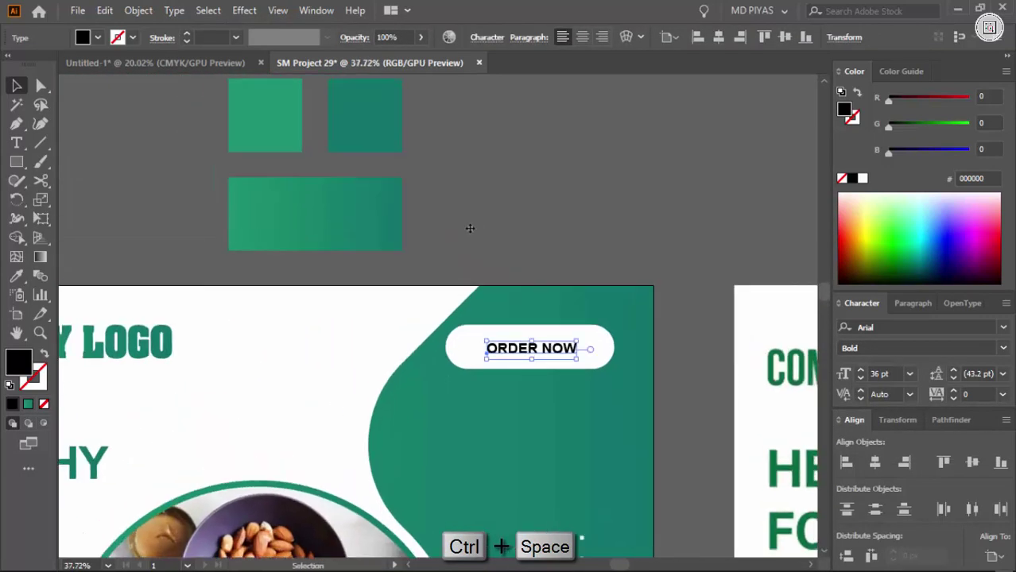
Step: Fill the ORDER NOW text with the dark green 10766B sampled from the colour swatches above the design
key("i")
left_click(295, 201)
left_click(12, 404)
left_click(28, 404)
left_click(12, 404)
left_click(443, 231)
key("v")
left_click(459, 213)
Step: Close the floating panel and enlarge the ORDER NOW text to 45.13 pt inside the white button
left_click_drag(532, 424, 561, 318)
left_click_drag(527, 287, 450, 332)
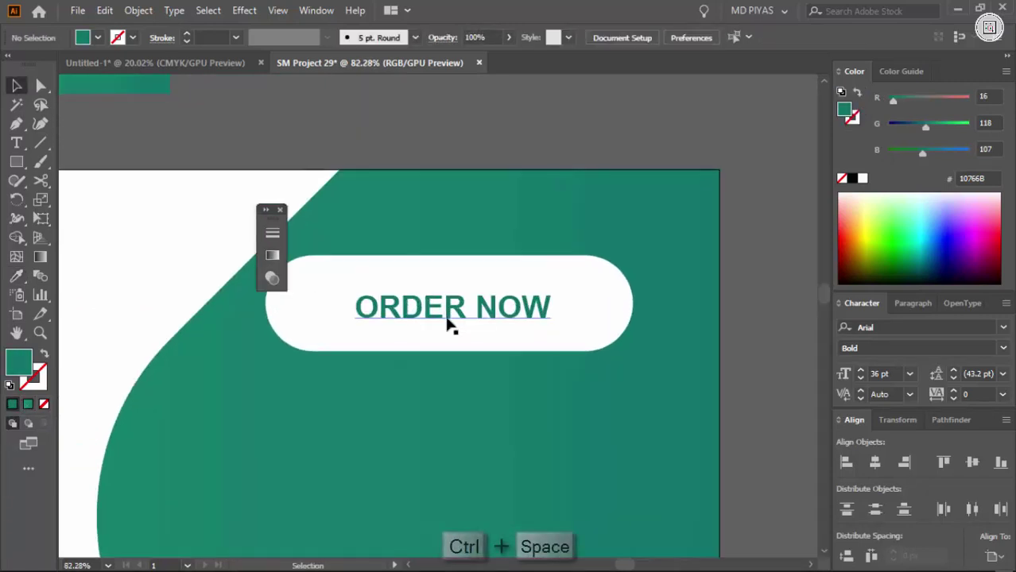
left_click(279, 211)
left_click_drag(446, 282, 436, 320)
left_click_drag(563, 318, 594, 326)
Step: Align the ORDER NOW text and the white rounded button to each other's vertical centre
left_click(590, 277, "shift")
left_click(590, 277)
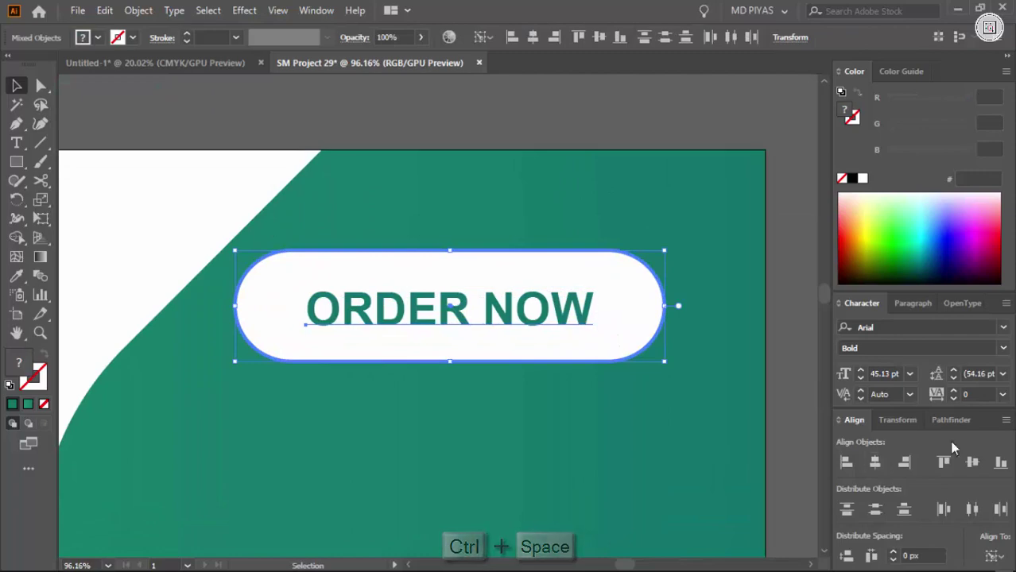
left_click(971, 462)
left_click(598, 119)
left_click_drag(471, 295, 478, 314)
left_click(547, 168)
Step: Unlock all locked objects and delete the reference post image and the green colour swatches above the design
left_click_drag(530, 270, 438, 244)
left_click_drag(468, 326, 405, 284)
left_click_drag(406, 284, 419, 236)
left_click_drag(420, 236, 408, 234)
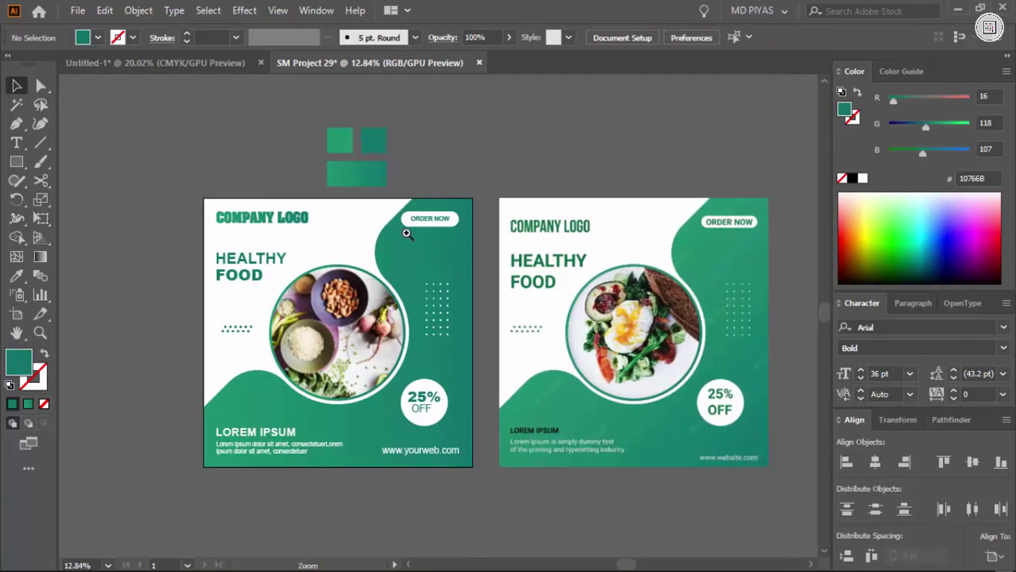
key("ctrl+alt+2")
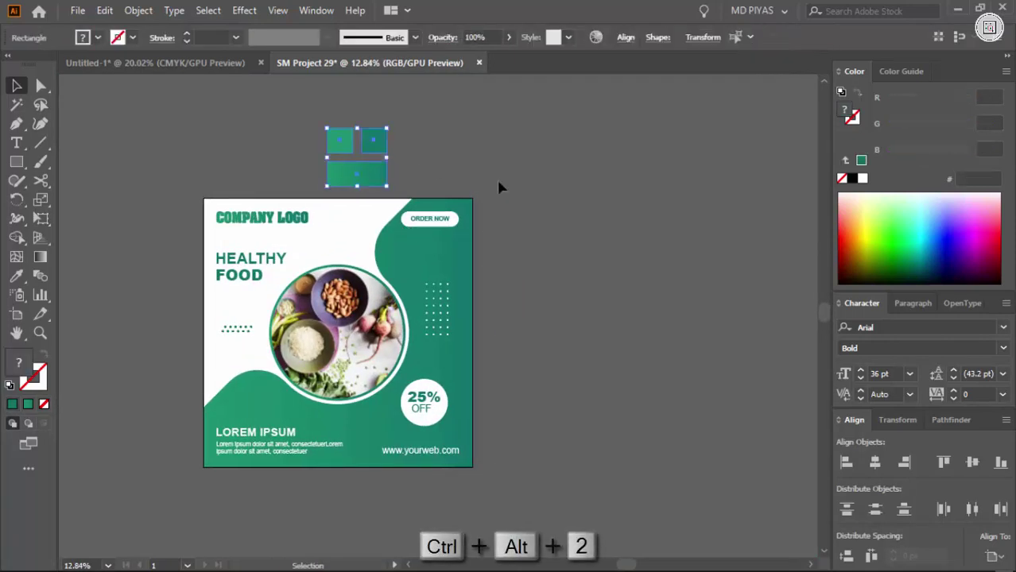
Step: Create a 2000 x 2000 px rectangle and fill it with white FFFFFF
left_click(572, 250)
type("2000")
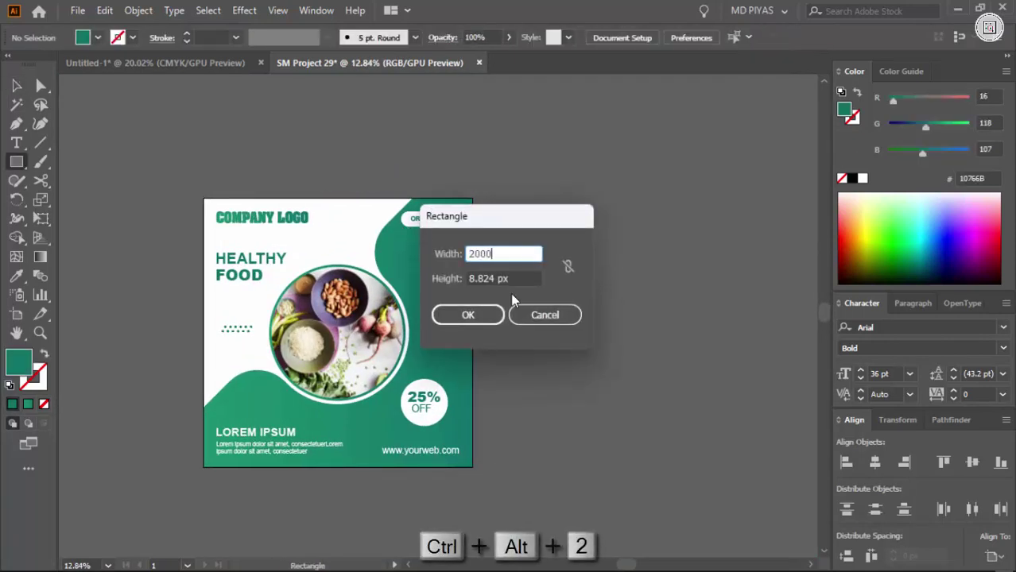
key("Tab")
type("2000")
key("Return")
key("c")
left_click(862, 179)
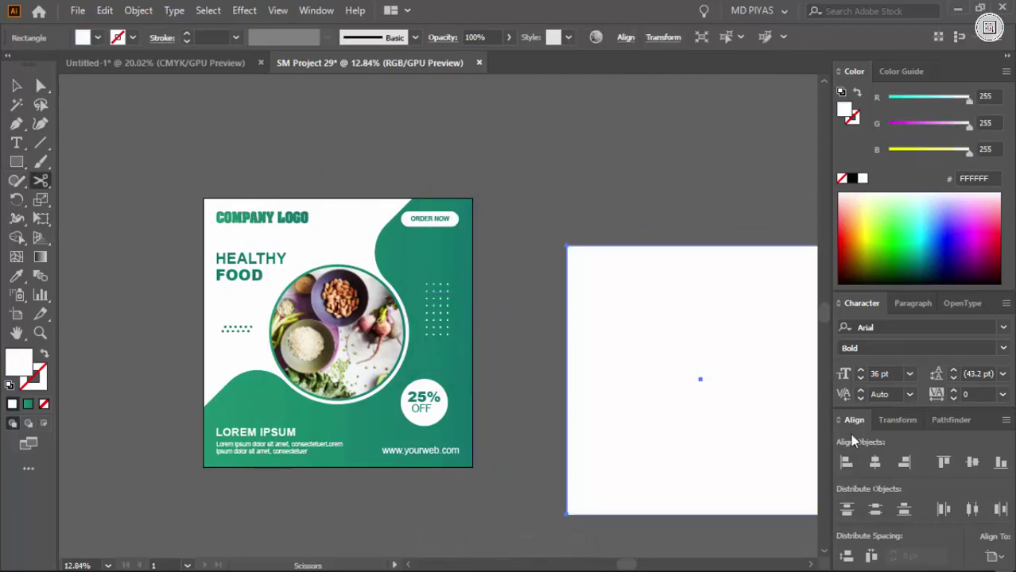
Step: Centre the white rectangle on the artboard and send it behind the whole design
left_click(875, 463)
left_click(973, 463)
key("ctrl+shift+[")
key("v")
left_click(477, 494)
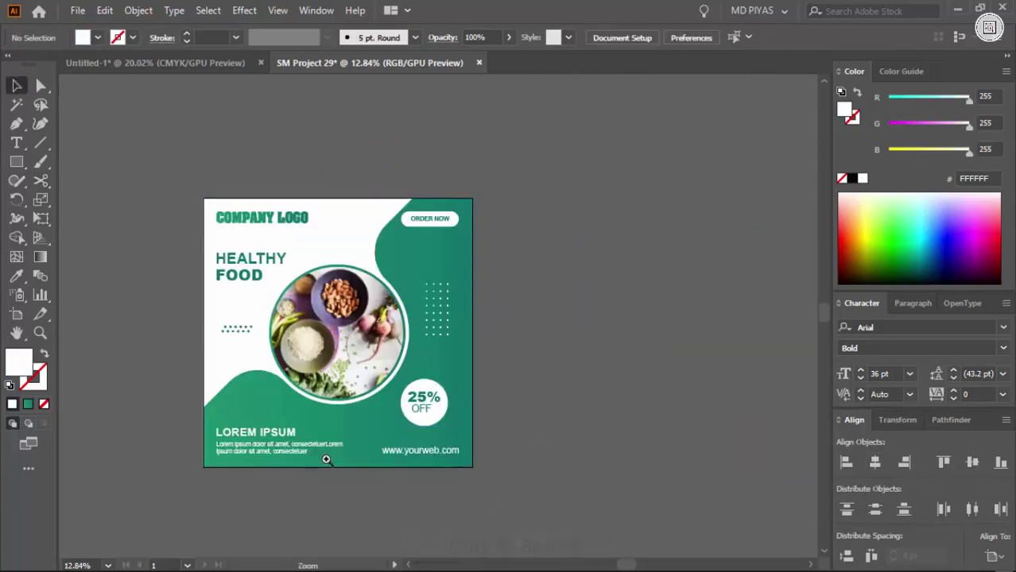
left_click_drag(334, 448, 456, 404)
left_click_drag(404, 317, 436, 322)
left_click_drag(436, 322, 468, 344)
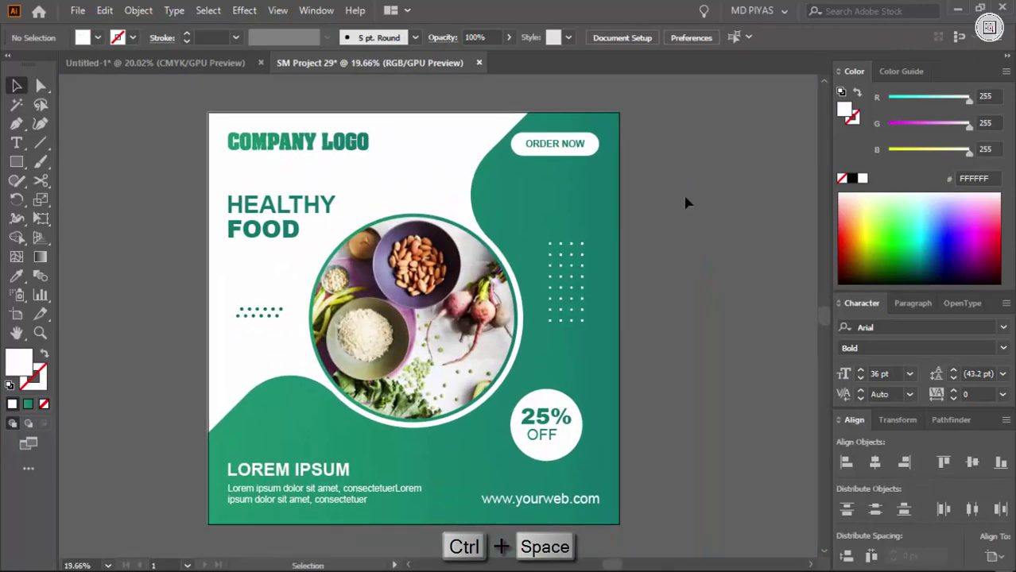
Step: Switch to the browser and look through the "nice background" image results for a background picture
mouse_move(752, 568)
left_click(718, 554)
key("ctrl+shift+Tab")
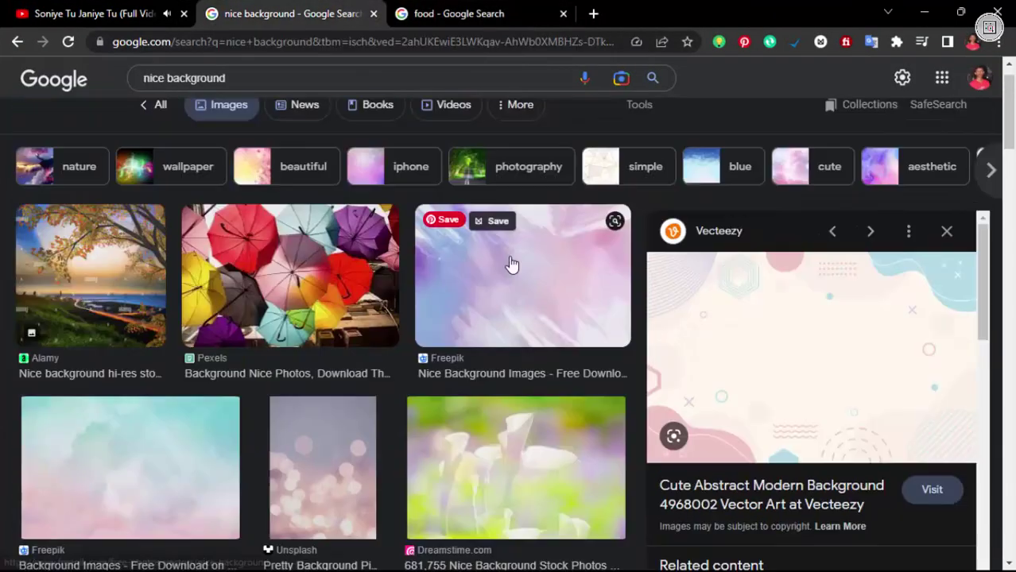
scroll(830, 262, "down", 5)
scroll(831, 262, "down", 8)
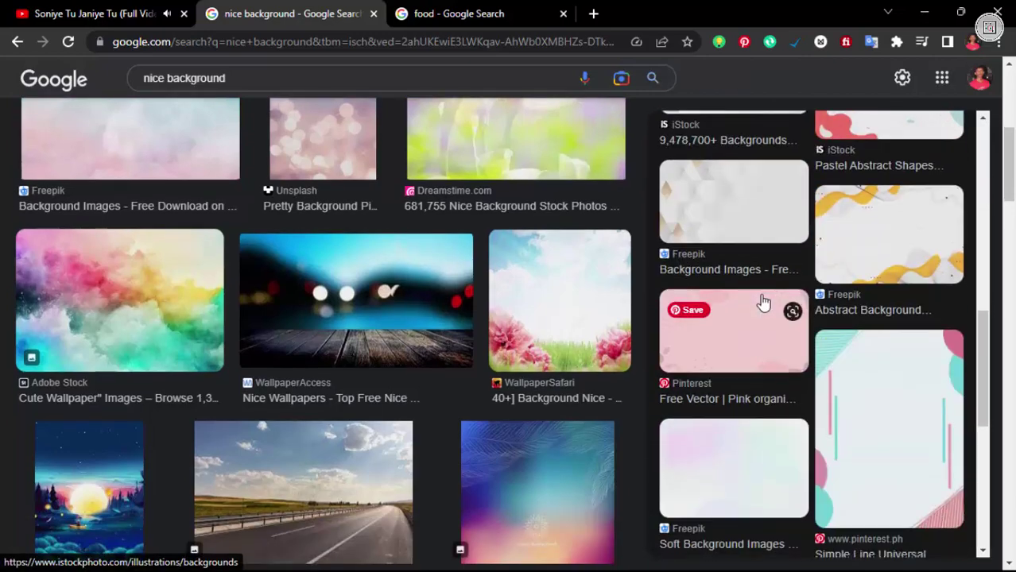
scroll(761, 286, "up", 15)
scroll(751, 227, "up", 5)
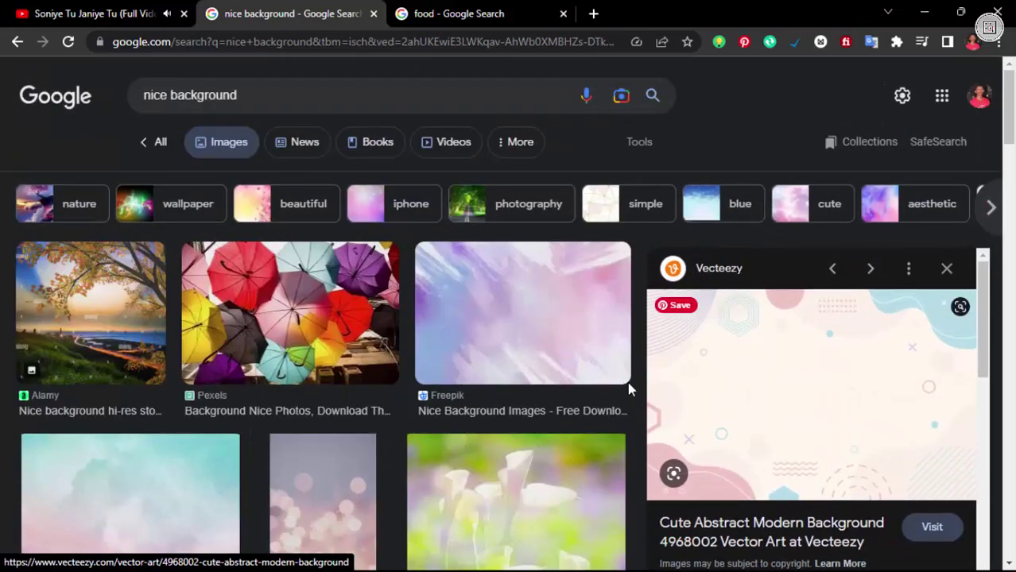
Step: Copy the soft teal and pink Freepik background image and paste it into the Illustrator design
left_click(176, 472)
scroll(824, 237, "down", 2)
scroll(823, 231, "up", 2)
right_click(797, 213)
left_click(876, 374)
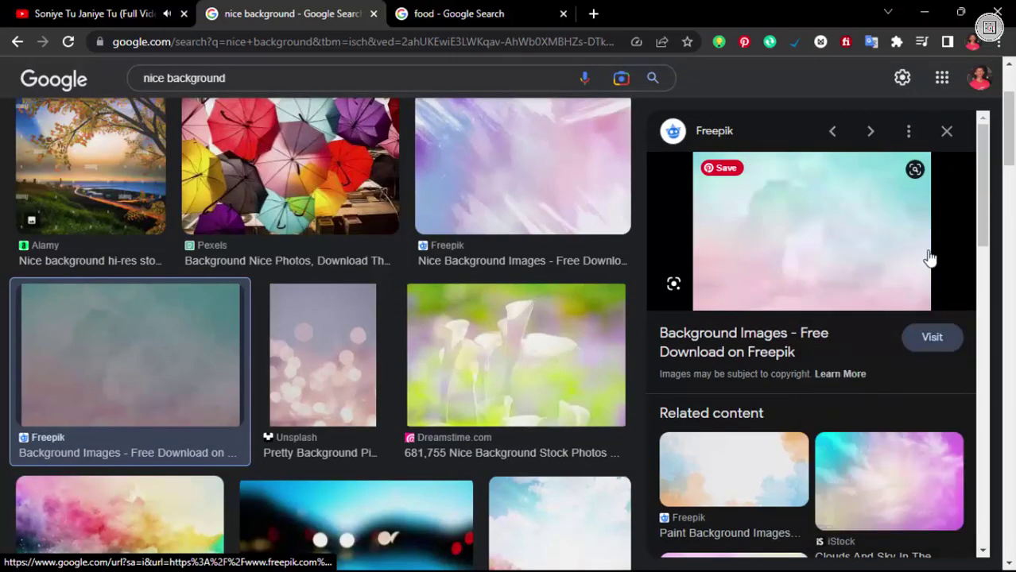
left_click(923, 11)
key("ctrl+v")
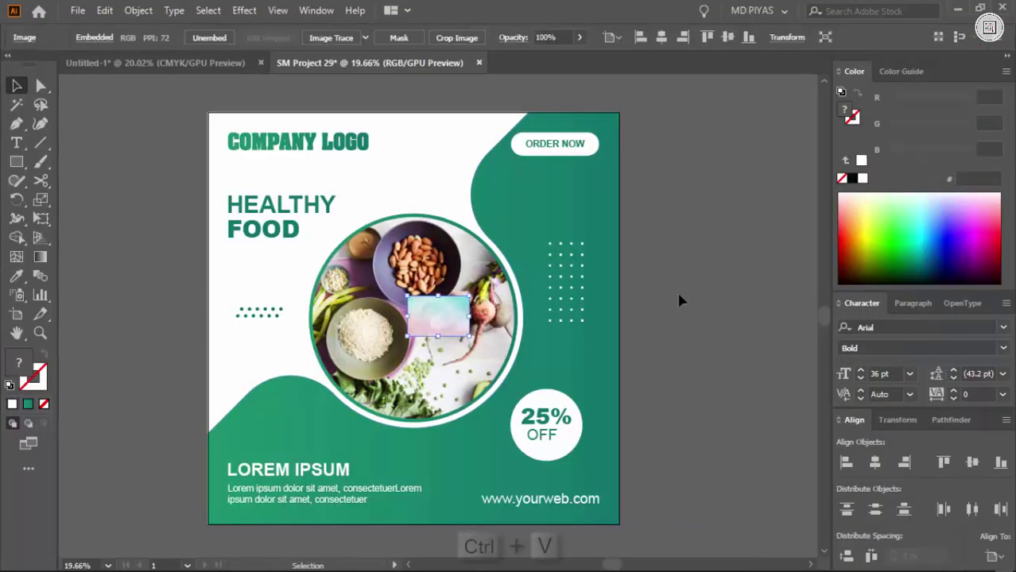
Step: Set the pasted background image's width and height to 2000 px each
left_click(899, 420)
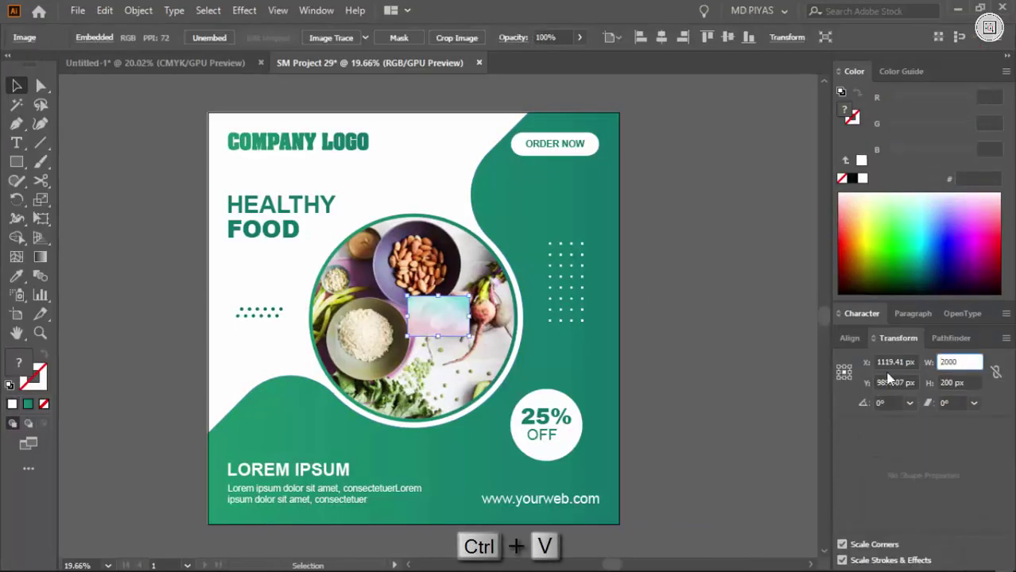
key("Tab")
type("20")
key("Return")
Step: Centre the background image on the artboard and send it to the back
left_click(850, 338)
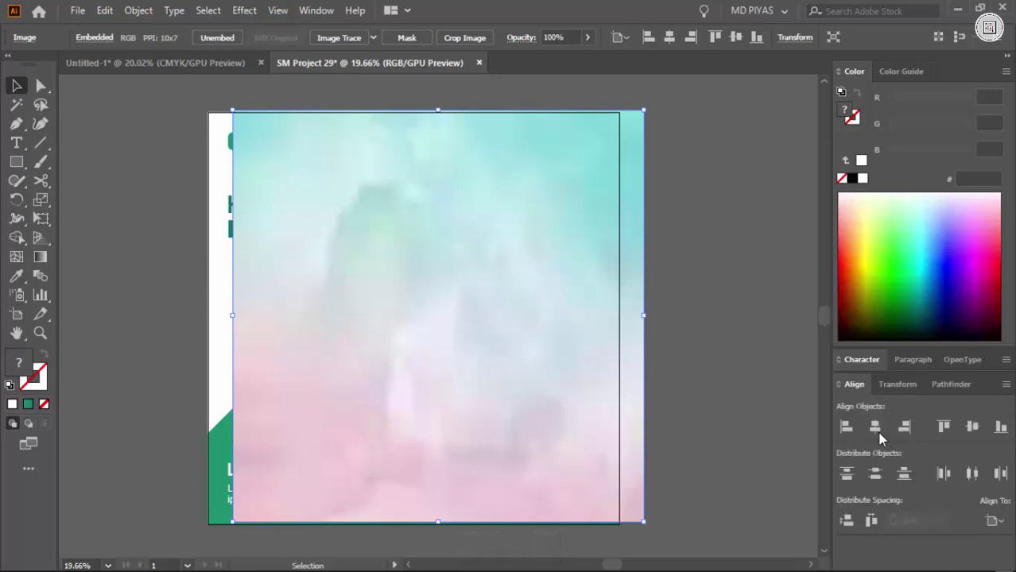
left_click(875, 428)
left_click(972, 427)
key("ctrl+shift+bracketleft")
left_click(422, 188)
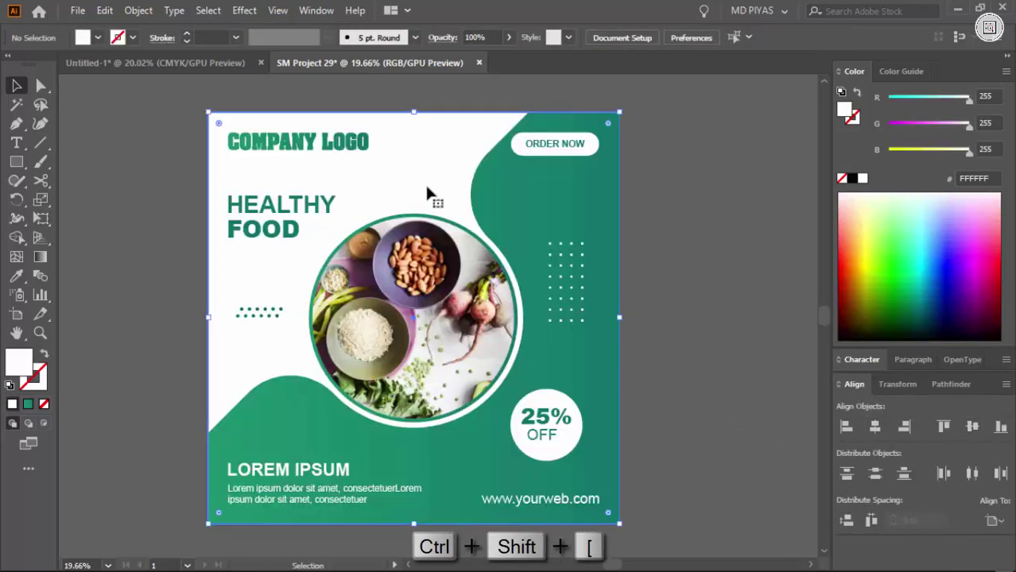
key("ctrl+3")
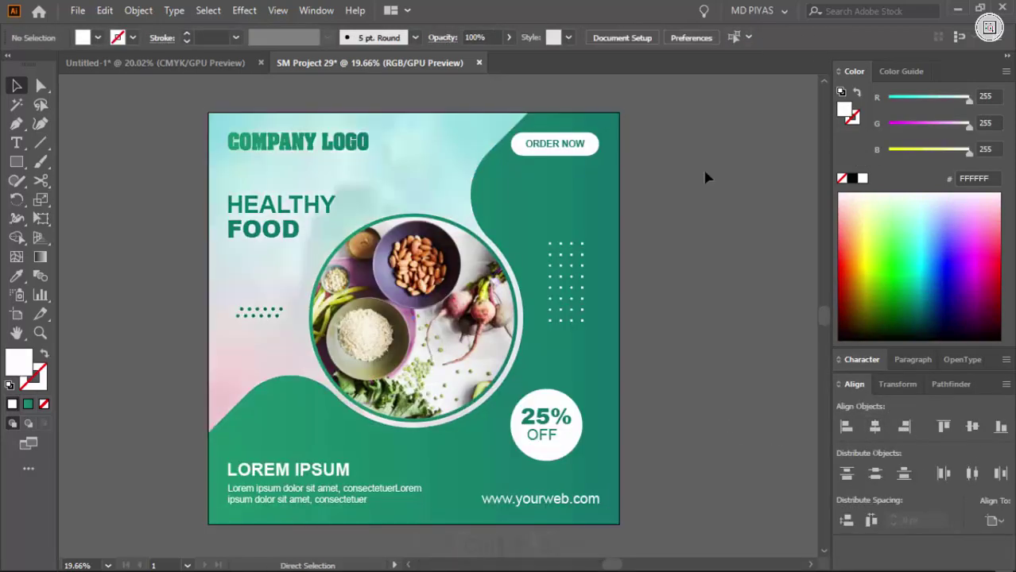
left_click(410, 184)
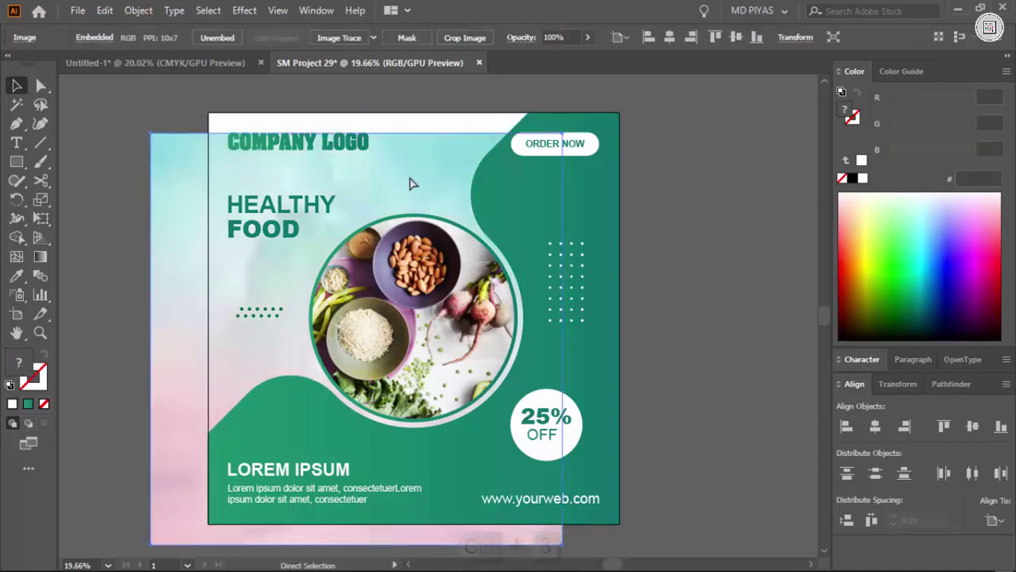
key("ctrl+z")
key("ctrl+z")
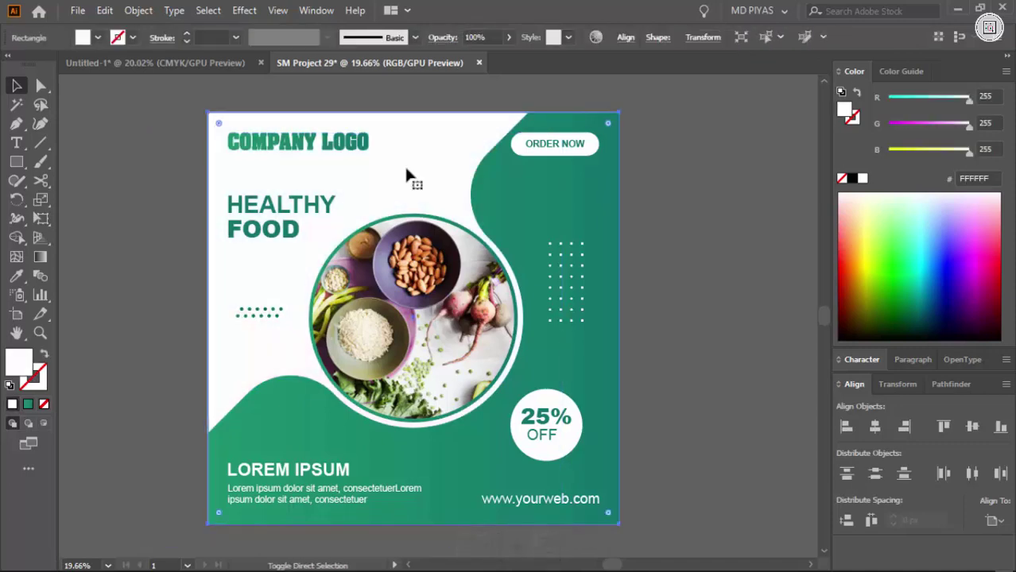
Step: Send the white rectangle behind the teal and pink background image
key("ctrl+shift+[")
left_click(636, 191)
left_click_drag(625, 216, 358, 280)
left_click_drag(351, 278, 382, 267)
Step: Set the opacity of the teal and pink background image to 80%
left_click(357, 250)
key("ctrl+3")
key("ctrl+z")
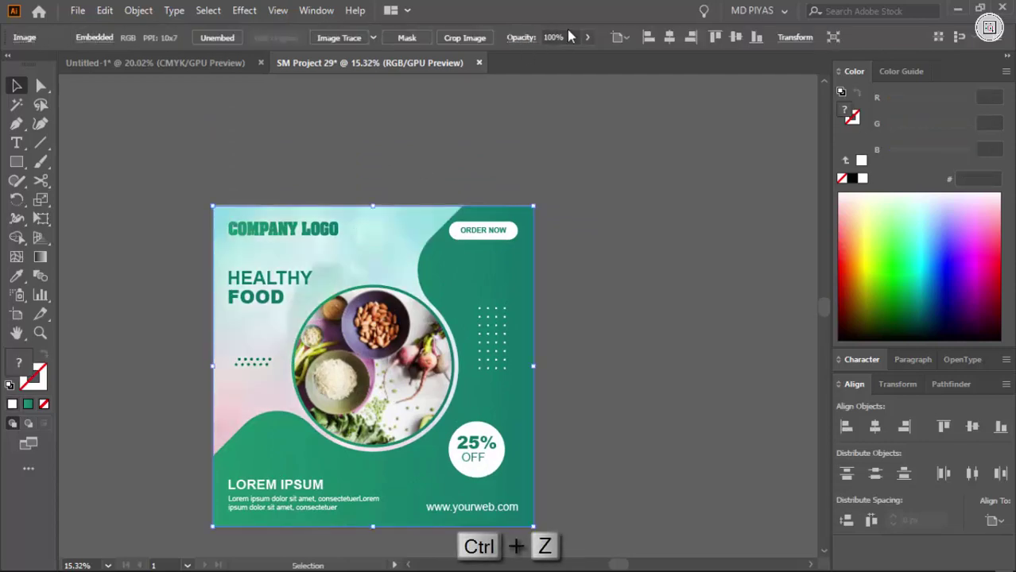
left_click_drag(583, 61, 553, 58)
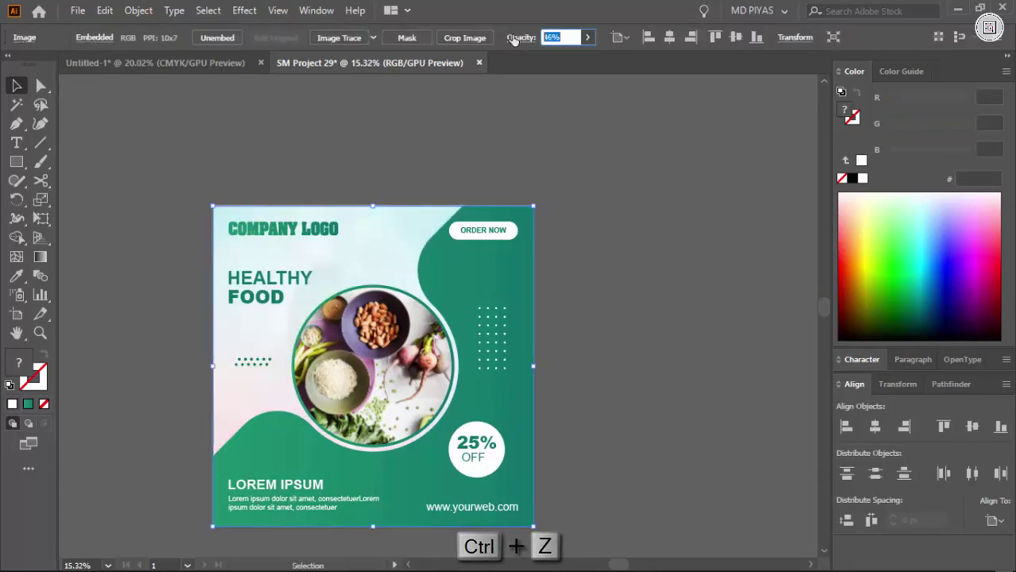
type("80")
key("Return")
left_click(191, 274)
Step: Select all of the artwork and group it, keeping the group in place on the artboard
left_click_drag(225, 271, 503, 238)
key("ctrl+a")
key("ctrl+g")
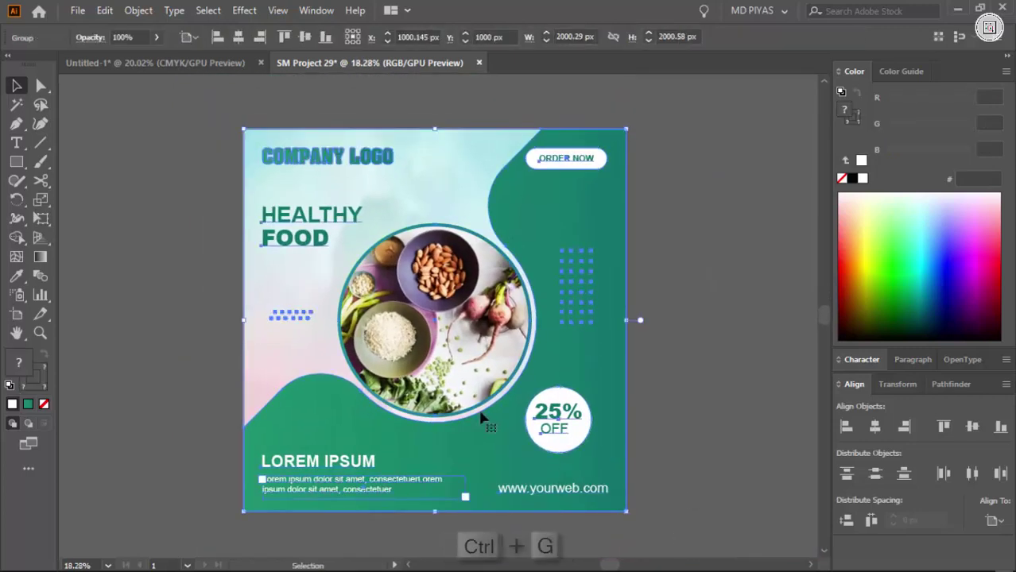
left_click_drag(495, 422, 708, 403)
key("ctrl+z")
Step: Create a rectangle for clipping the design and centre it on the artboard
left_click_drag(662, 347, 559, 347)
left_click_drag(710, 349, 585, 329)
left_click(583, 325)
key("m")
left_click(554, 261)
left_click(471, 314)
key("v")
left_click(876, 427)
left_click(972, 427)
Step: Select the rectangle together with the grouped design and make a clipping mask from them
left_click_drag(517, 199, 367, 382)
key("ctrl+y")
right_click(396, 104)
left_click(469, 255)
key("ctrl+y")
left_click(612, 241)
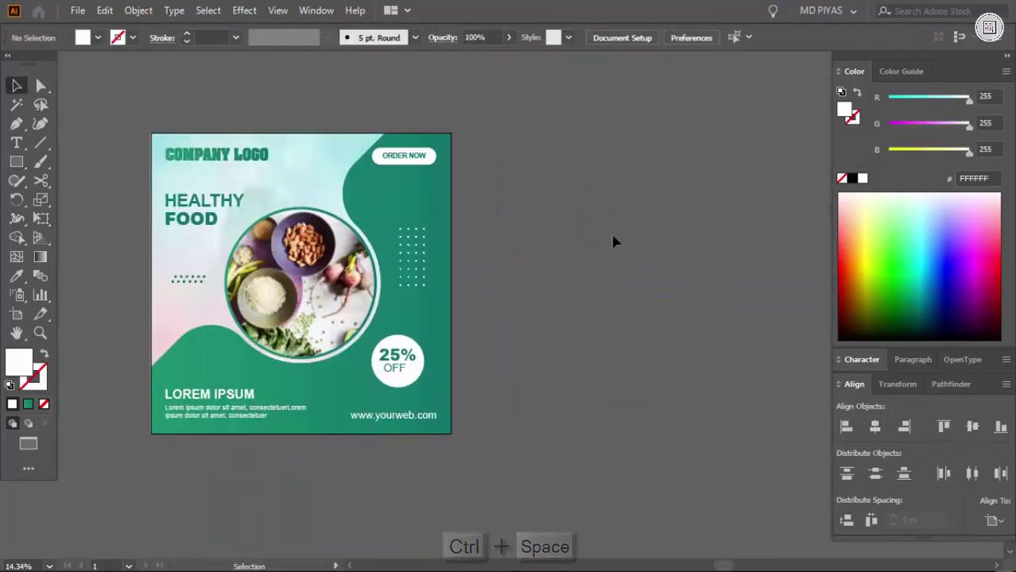
Step: Inspect the finished post enlarged in full-screen mode and return to the normal screen mode
key("f")
left_click_drag(313, 226, 623, 377)
left_click_drag(577, 405, 572, 376)
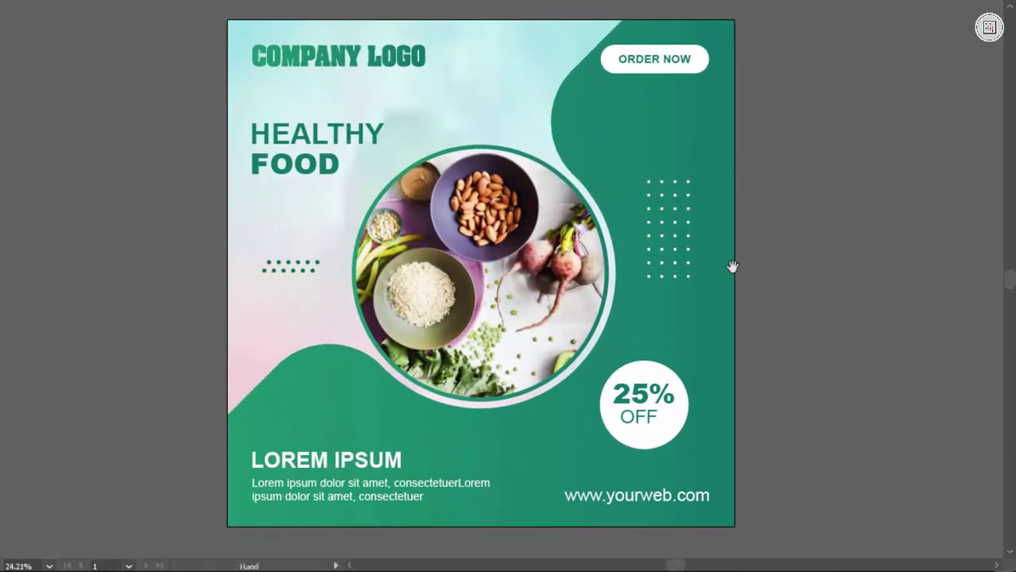
left_click_drag(733, 267, 728, 275)
key("f")
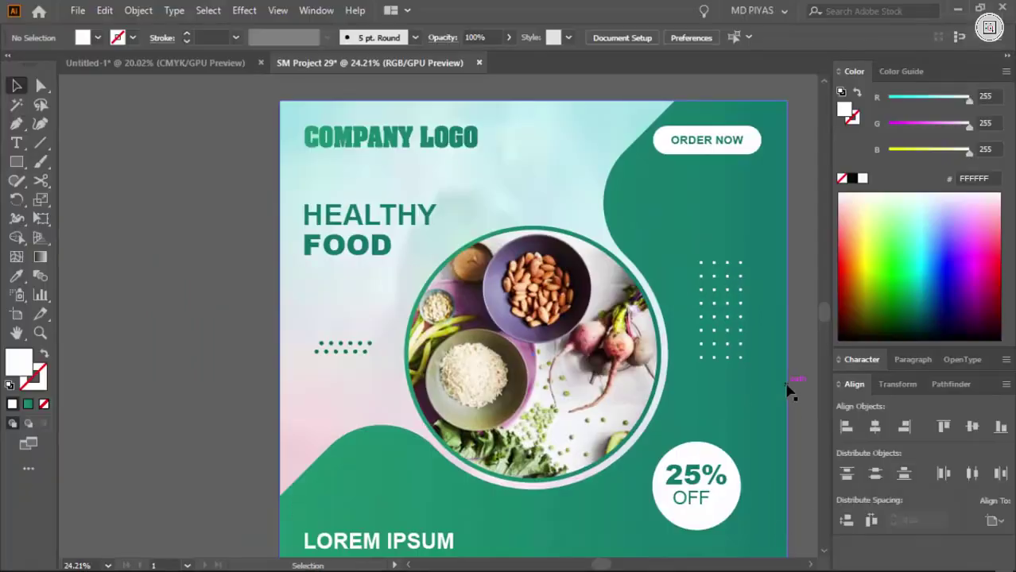